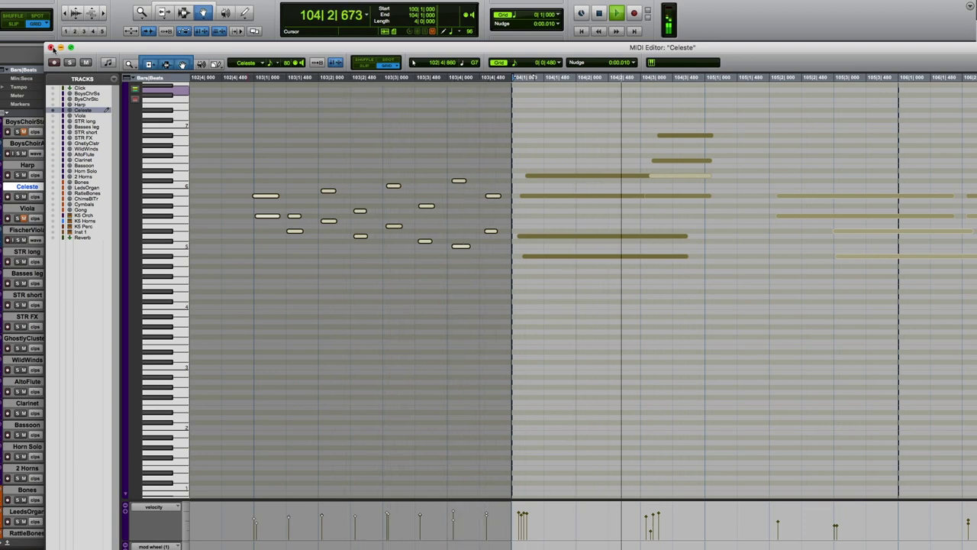
Step: Close the Celeste notes and follow the STR short-16 clip's notes in the MIDI Editor during playback
click(51, 47)
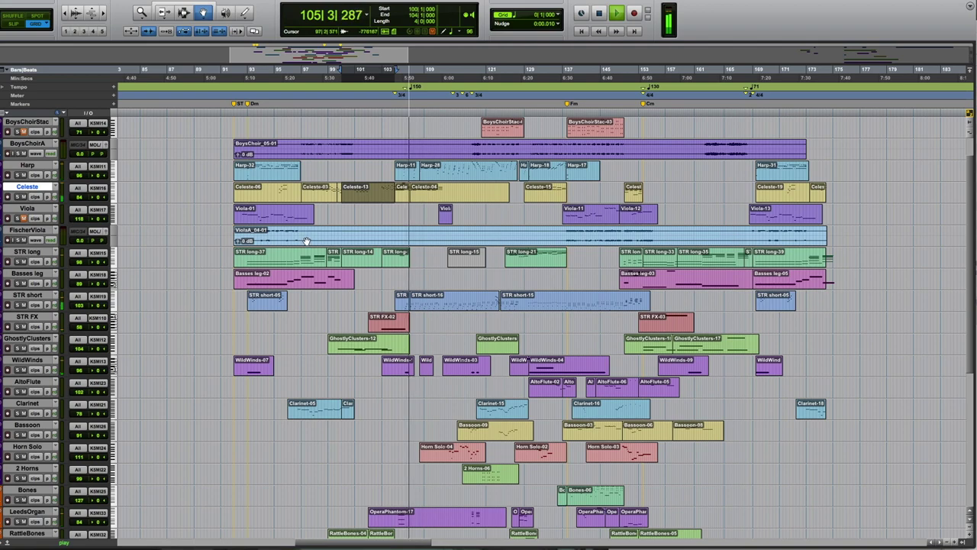
double_click(445, 304)
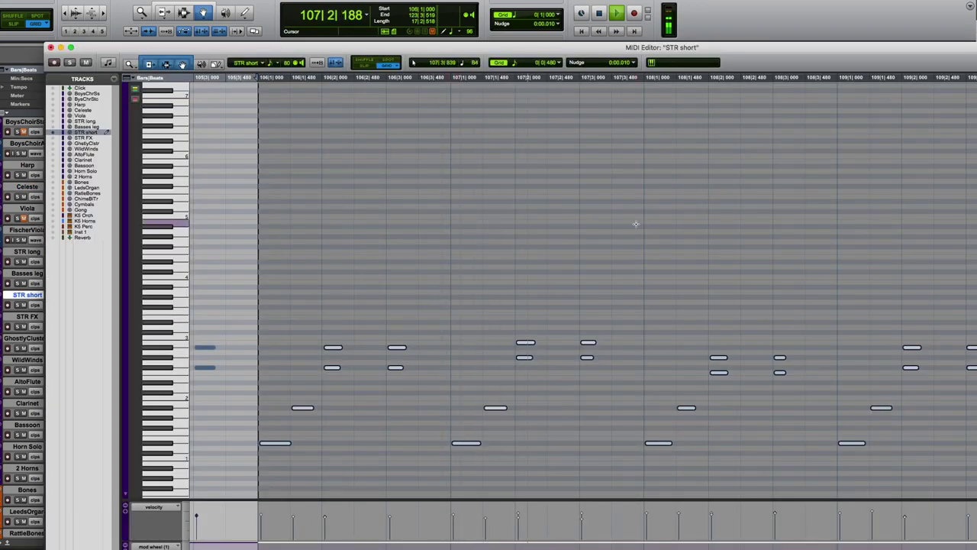
scroll(635, 224, down, 5)
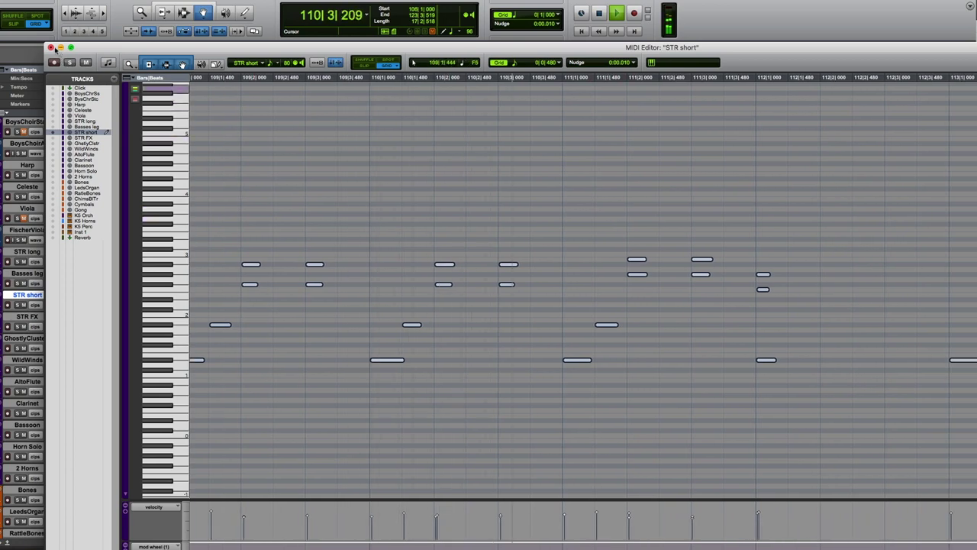
click(50, 47)
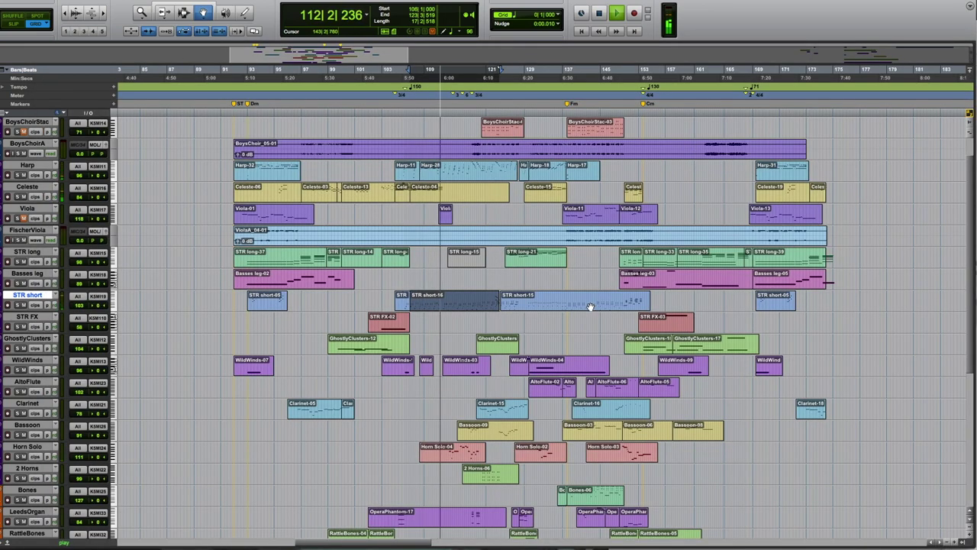
Step: Examine the horn melody of the Horn Solo-04 clip in the MIDI Editor, zoomed out to show the whole phrase
scroll(466, 180, up, 2)
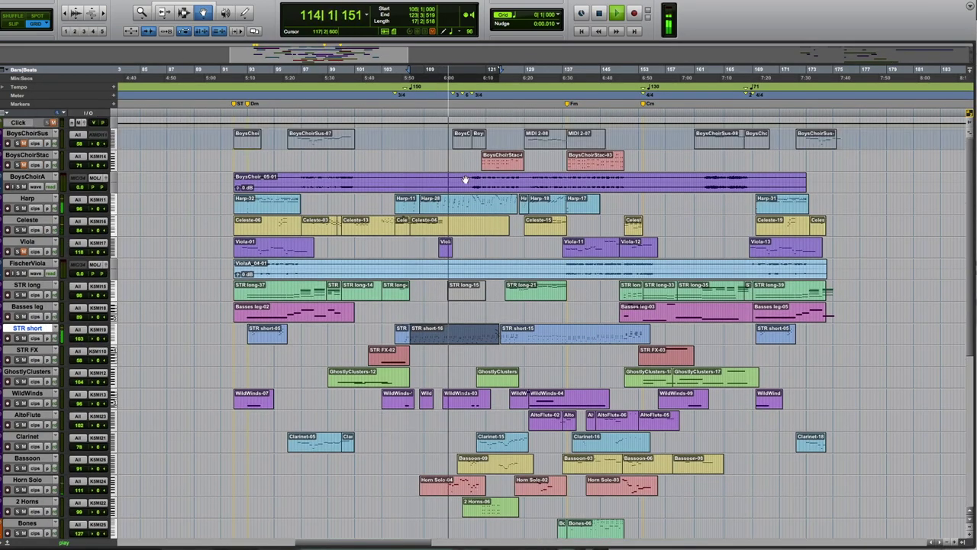
scroll(466, 179, down, 6)
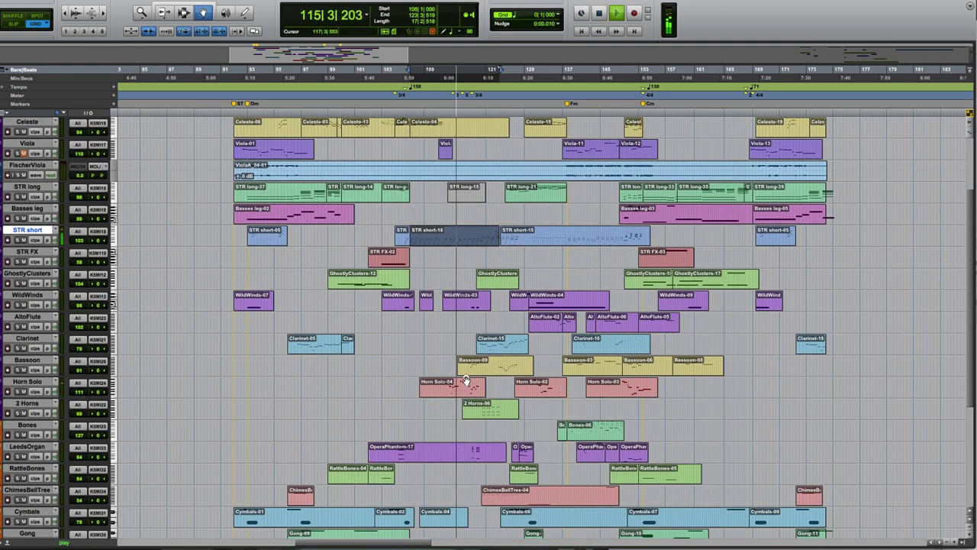
double_click(468, 382)
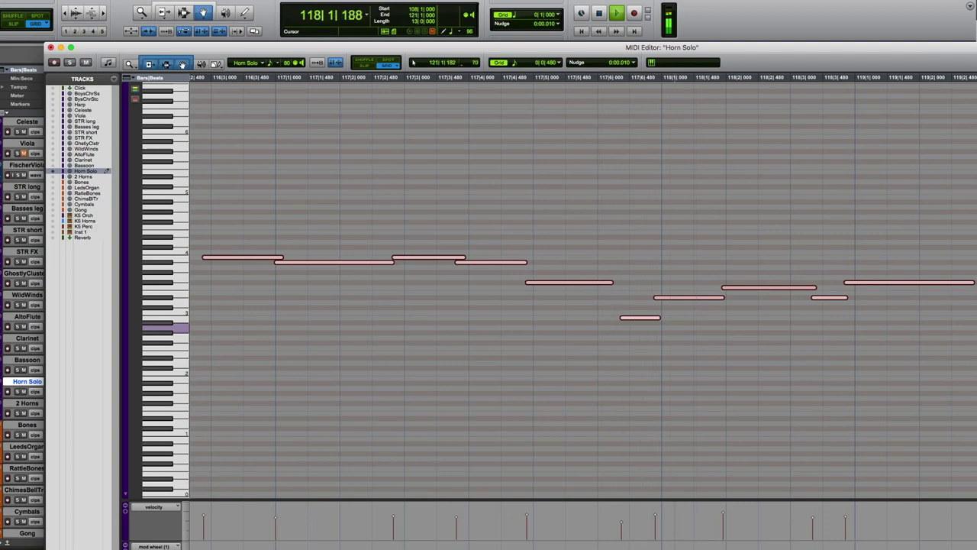
key(super+bracketleft)
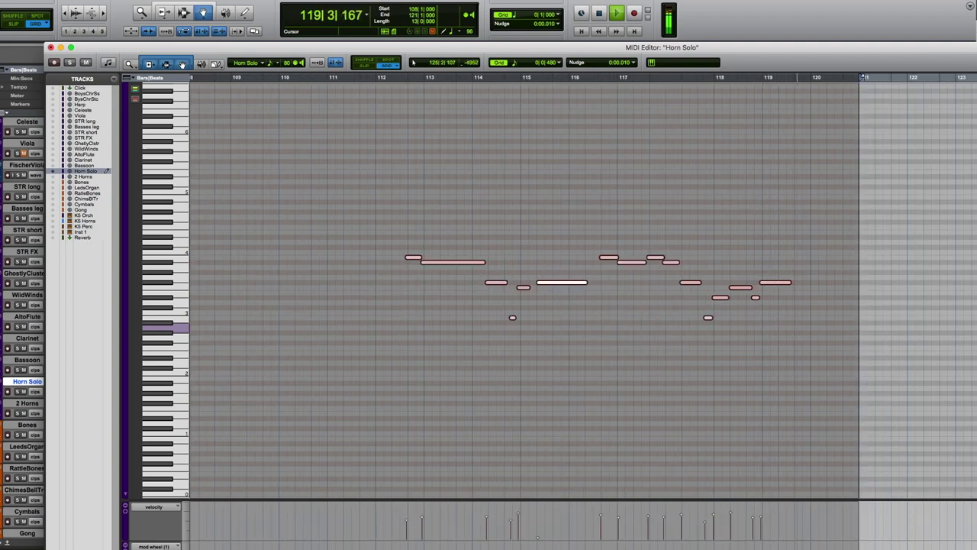
click(50, 47)
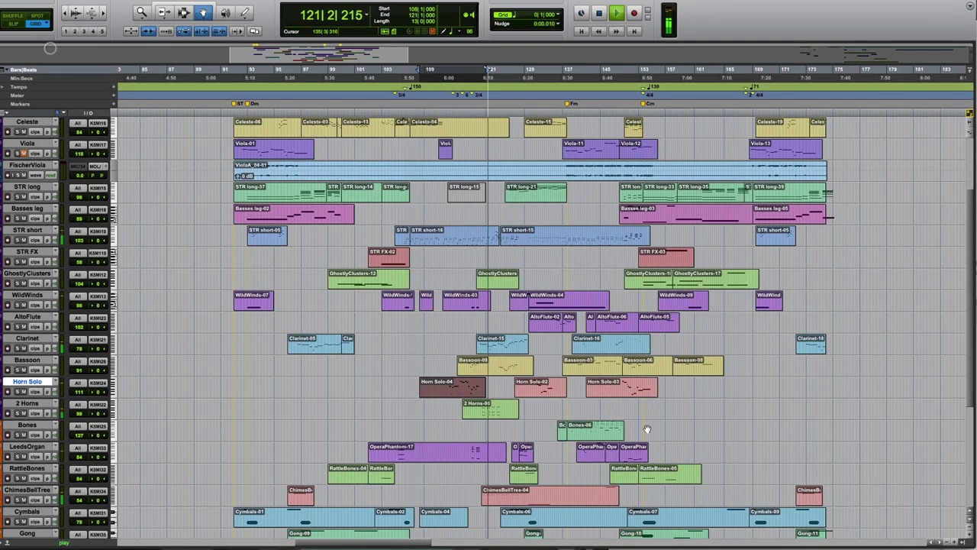
Step: Examine the notes of the Bassoon-09 clip and the STR long-21 clip in the MIDI Editor during playback
double_click(510, 371)
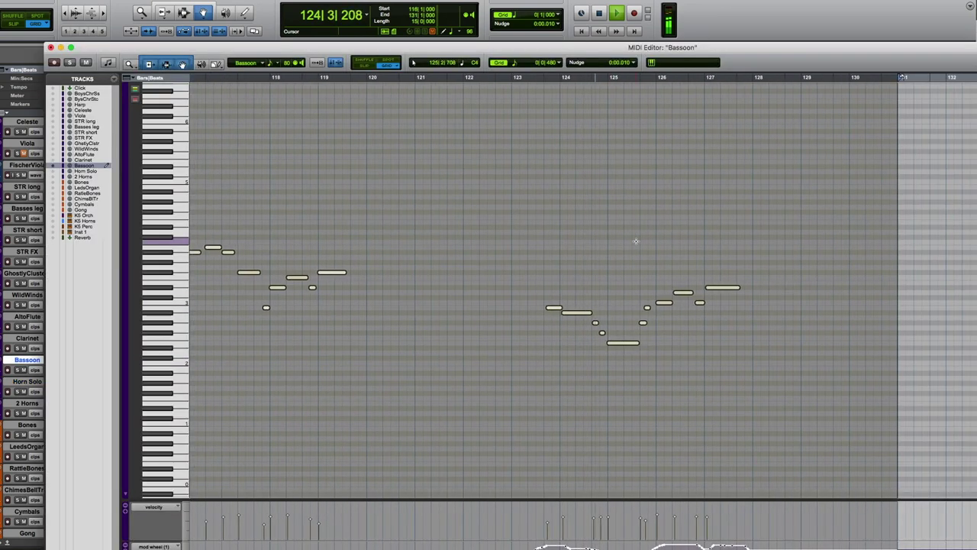
click(50, 48)
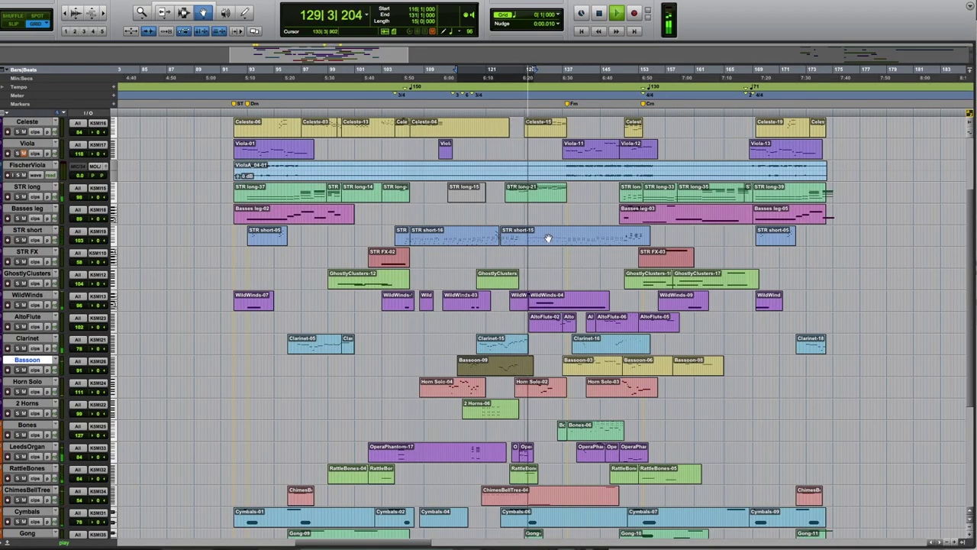
double_click(544, 199)
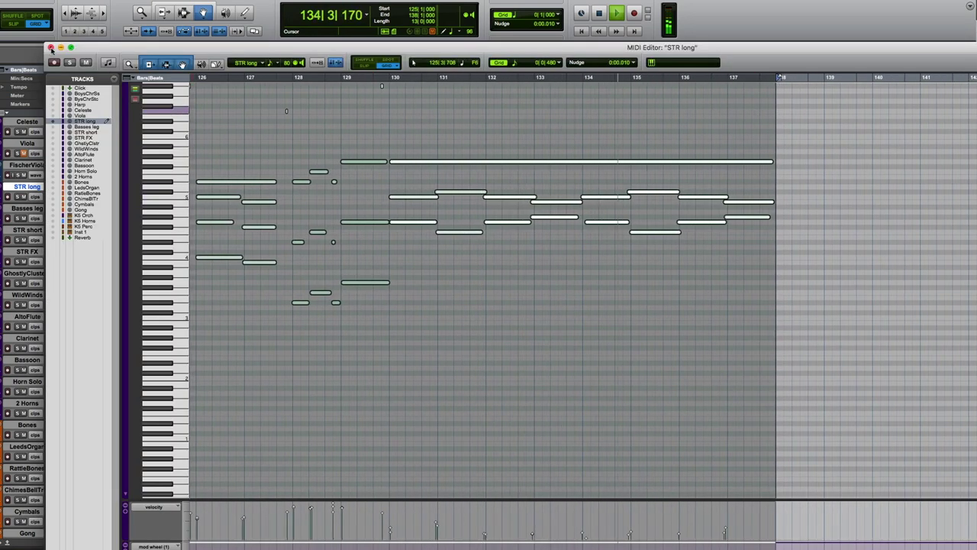
click(51, 48)
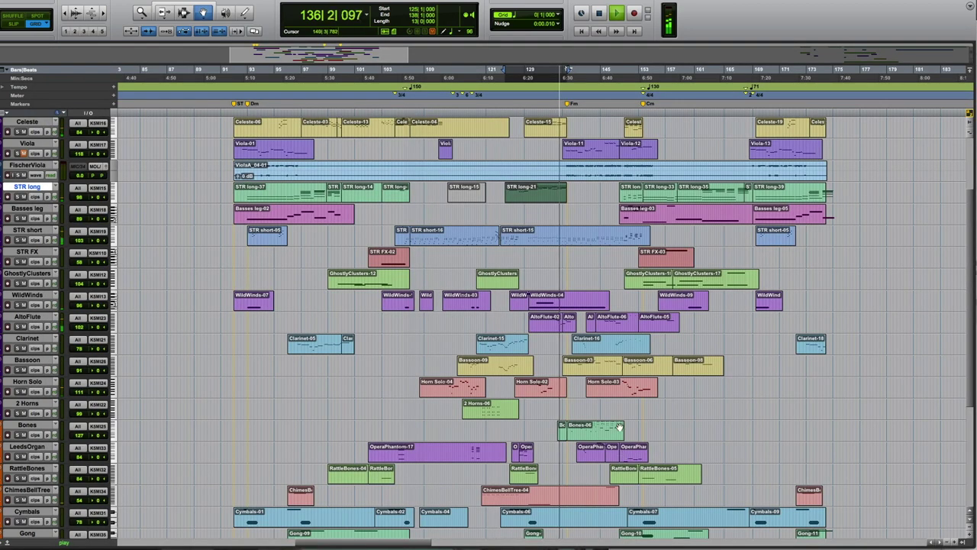
Step: Examine the notes of the Bassoon-03 clip and the short LeedsOrgan clip starting at bar 146 in the MIDI Editor
double_click(597, 372)
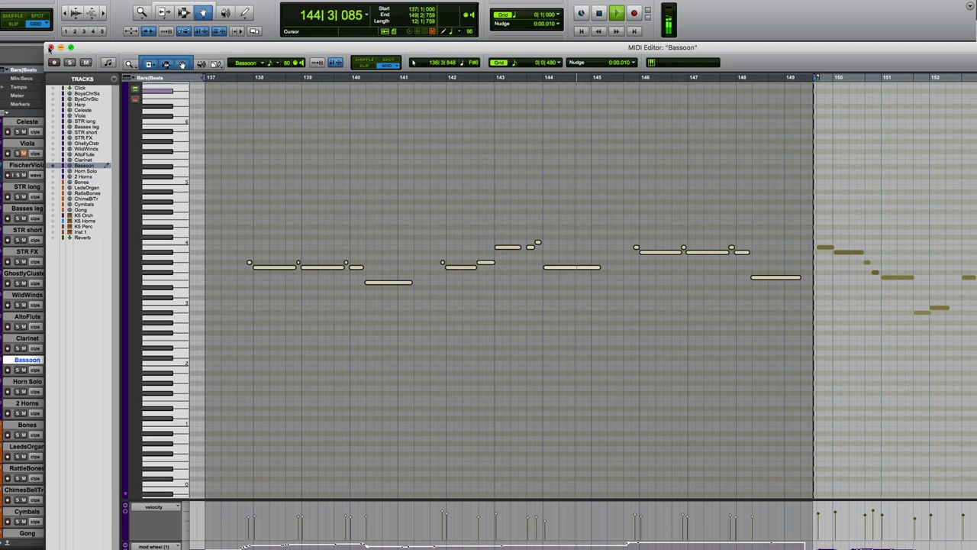
click(51, 47)
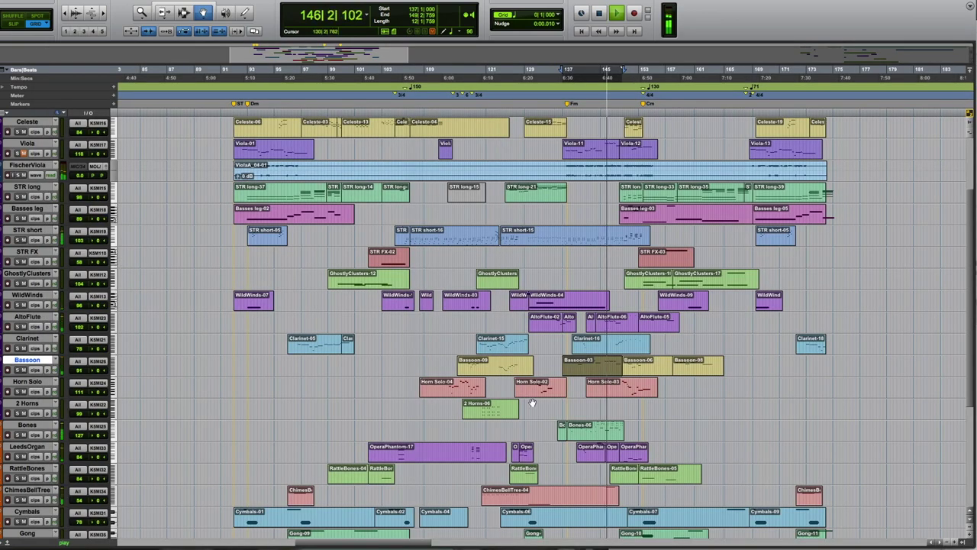
double_click(617, 451)
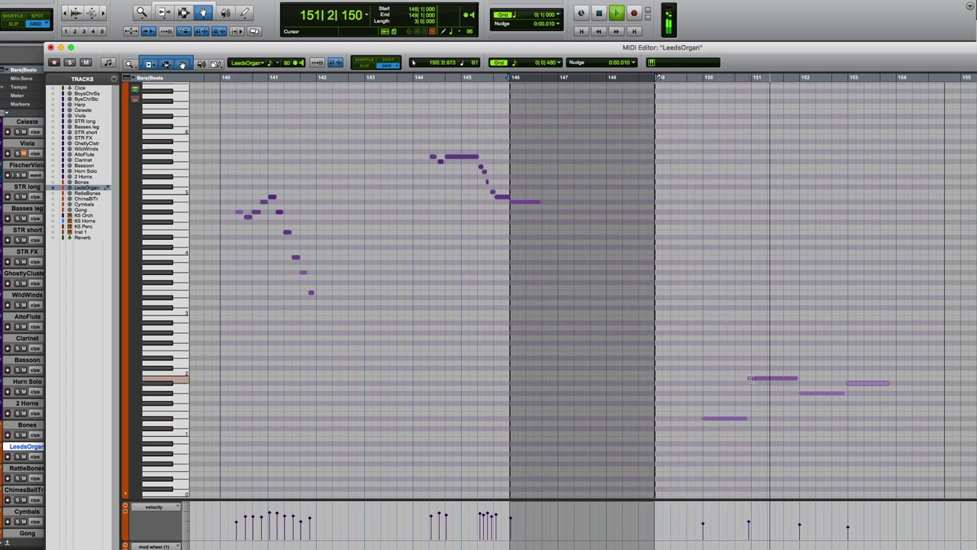
click(50, 46)
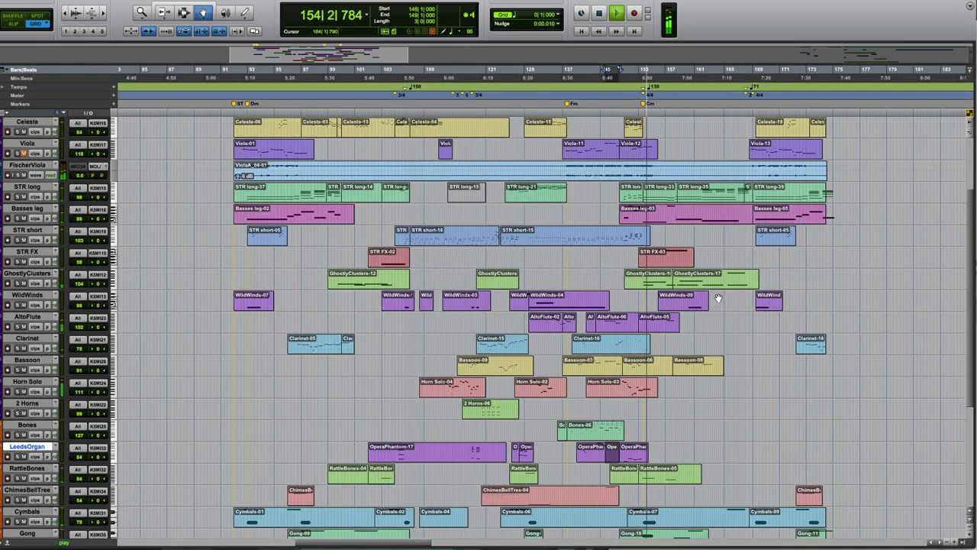
Step: Examine the notes of the AltoFlute-05 and STR long-35 clips in the MIDI Editor, and stop playback
double_click(669, 316)
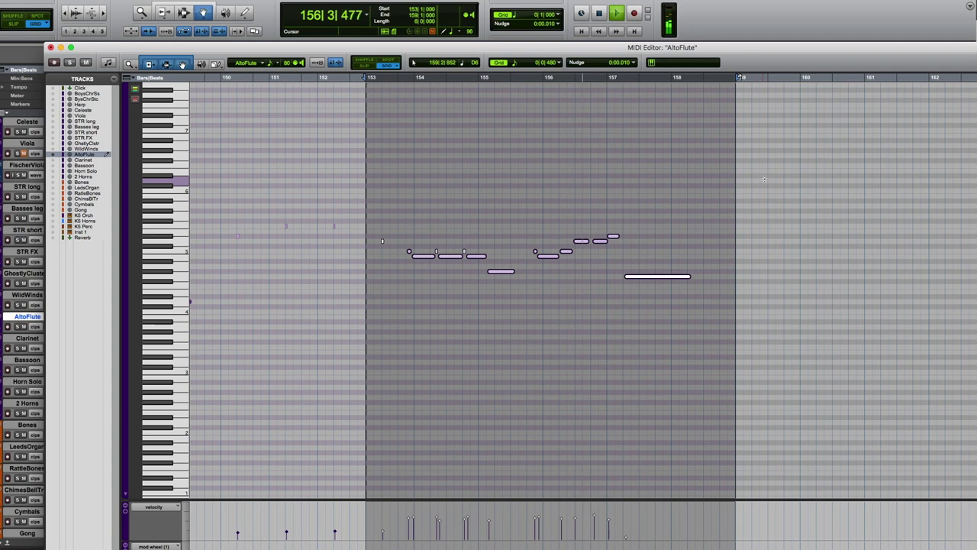
click(50, 47)
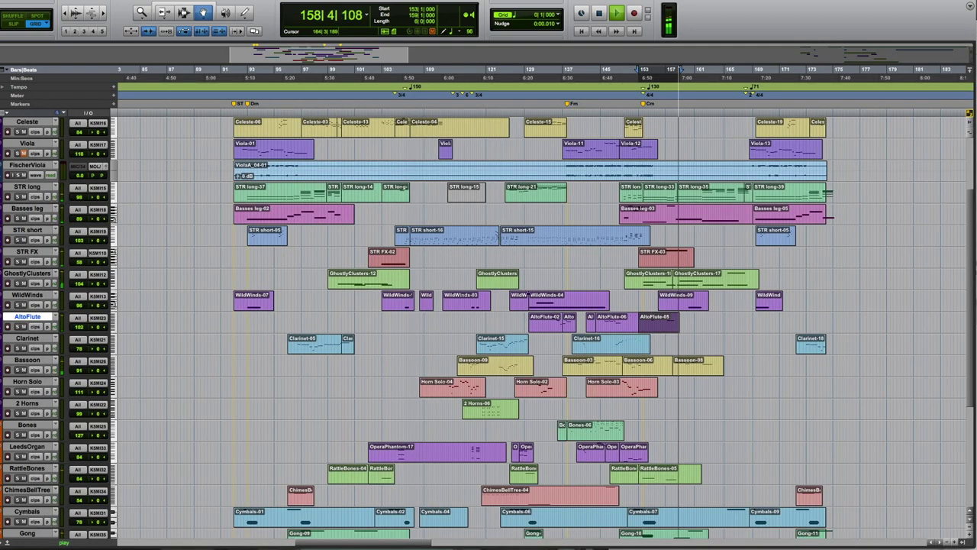
double_click(700, 191)
scroll(773, 190, right, 5)
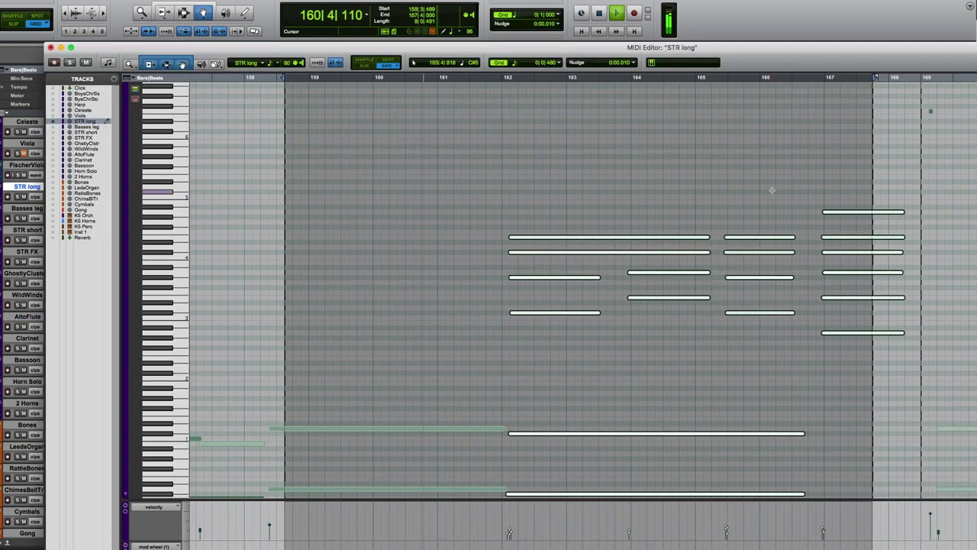
scroll(771, 191, down, 3)
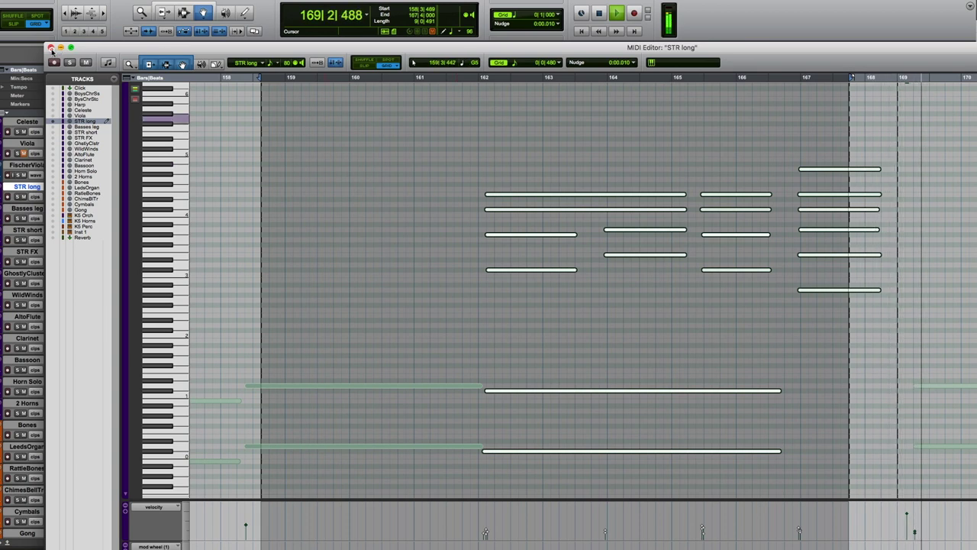
click(142, 4)
key(space)
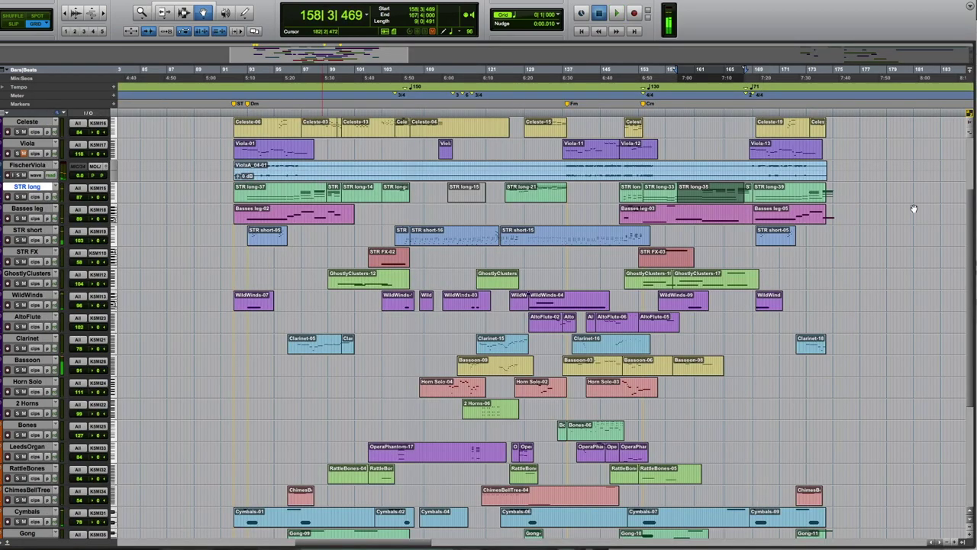
Step: Audition the Harp-32 clip on its own from bar 92 while viewing its notes in the MIDI Editor
click(233, 70)
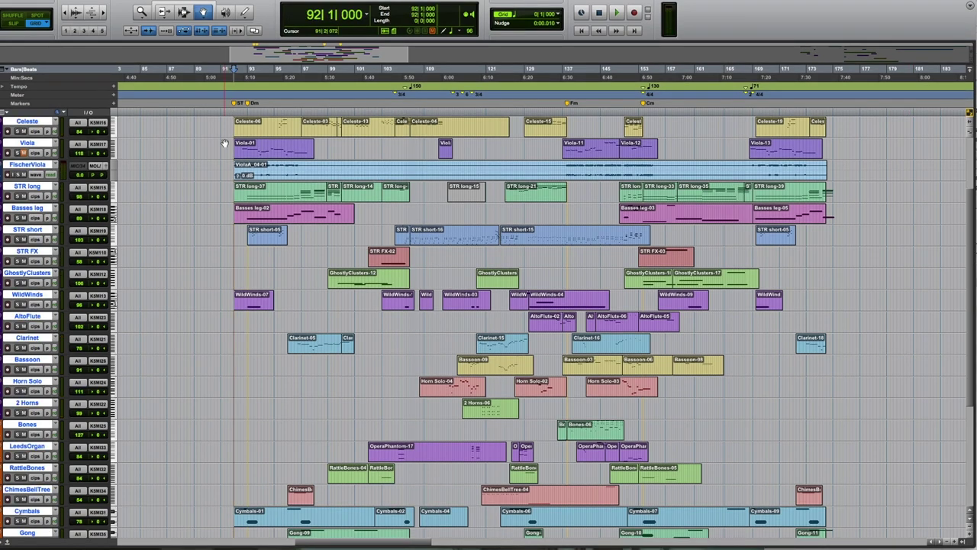
scroll(218, 220, up, 4)
click(284, 207)
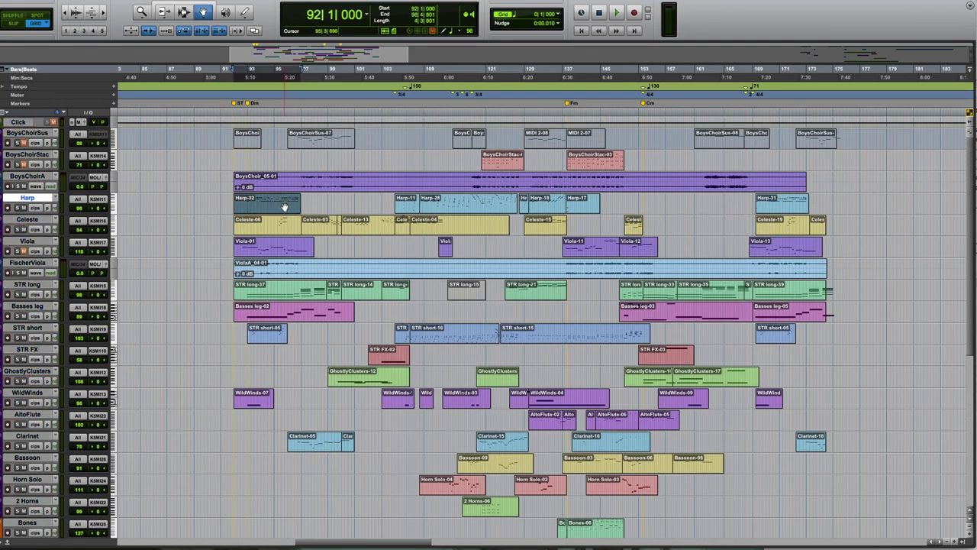
double_click(284, 204)
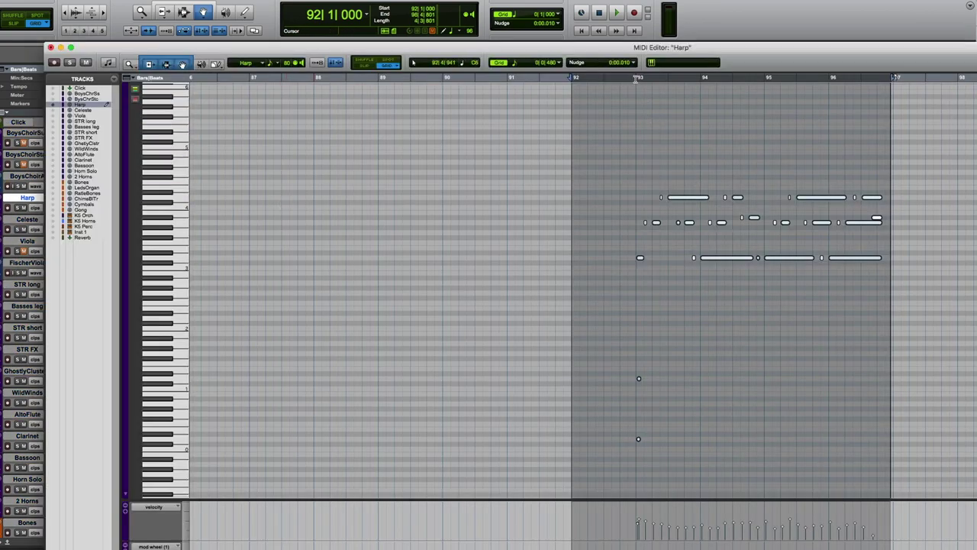
key(space)
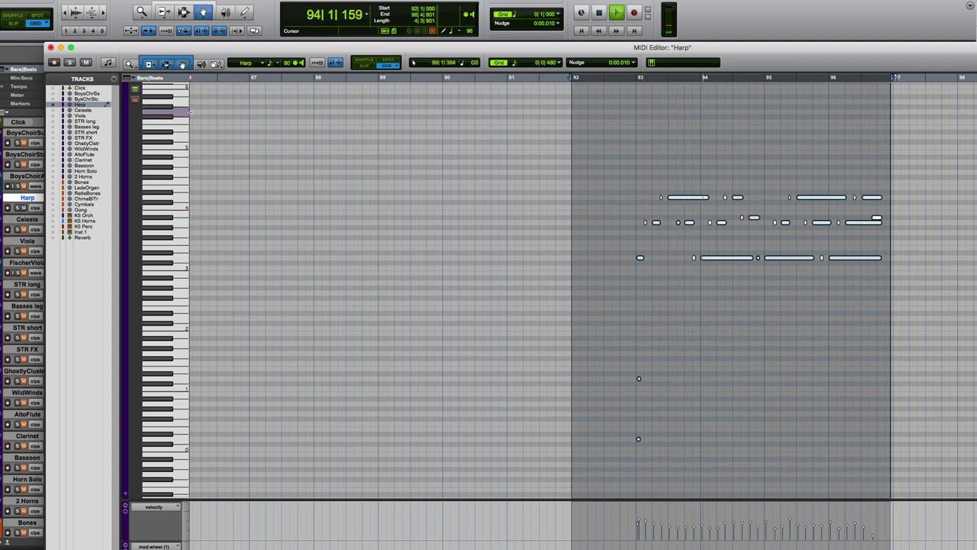
click(50, 47)
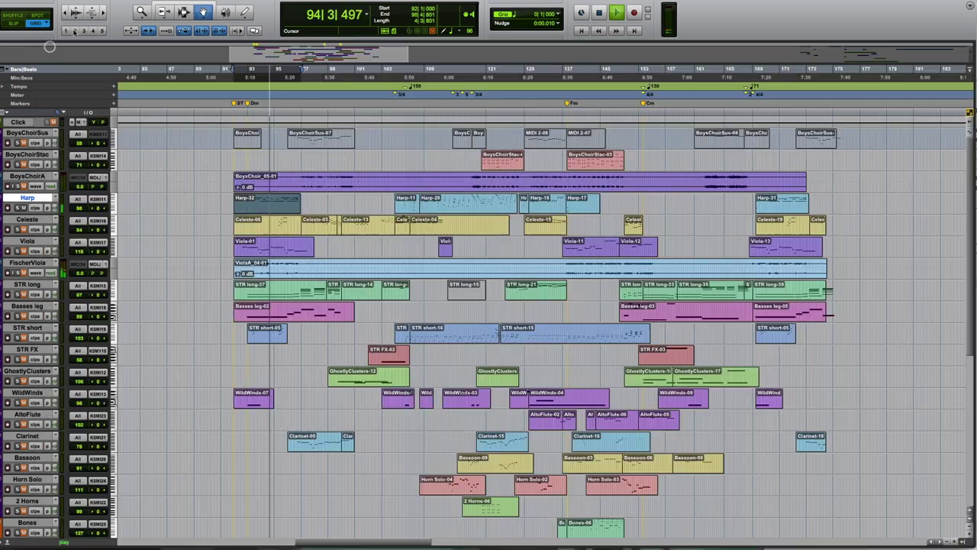
key(space)
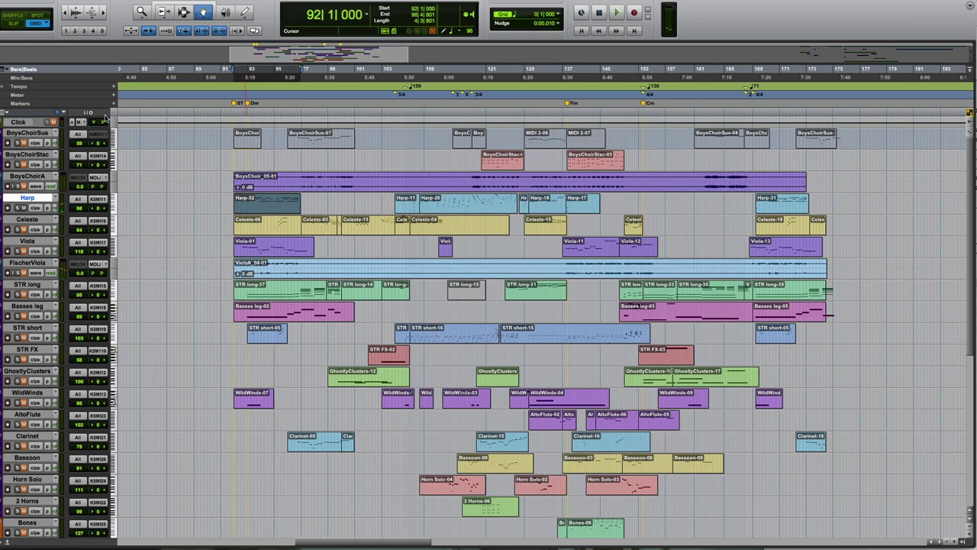
Step: Audition the Celeste track from bar 102, beat 4, and stop playback
click(281, 120)
click(378, 115)
key(space)
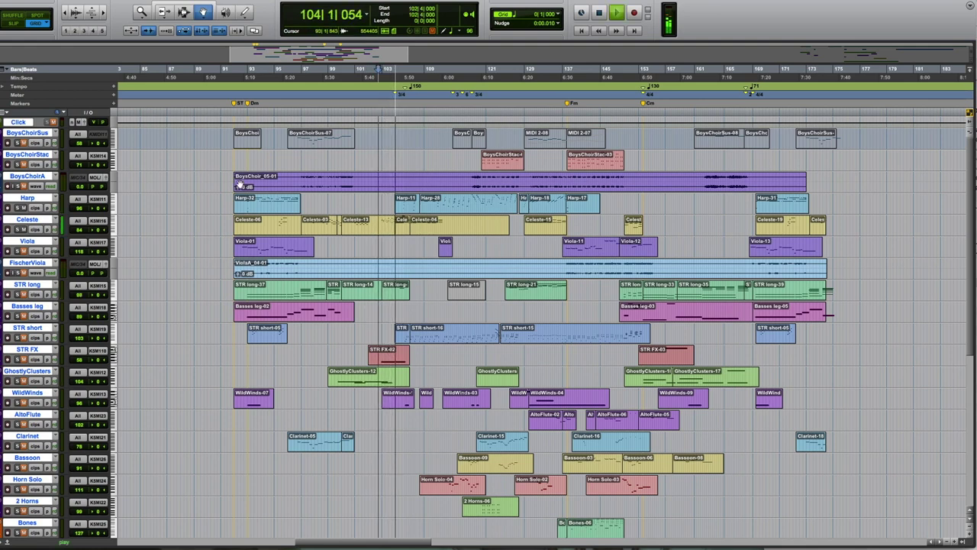
key(space)
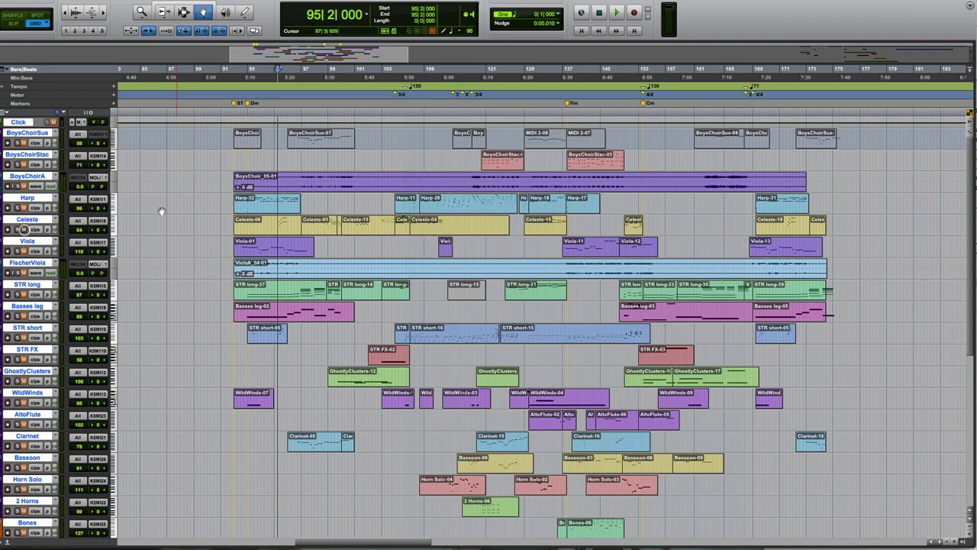
Step: Play the session from bar 104, beat 2, and stop playback
click(397, 112)
key(space)
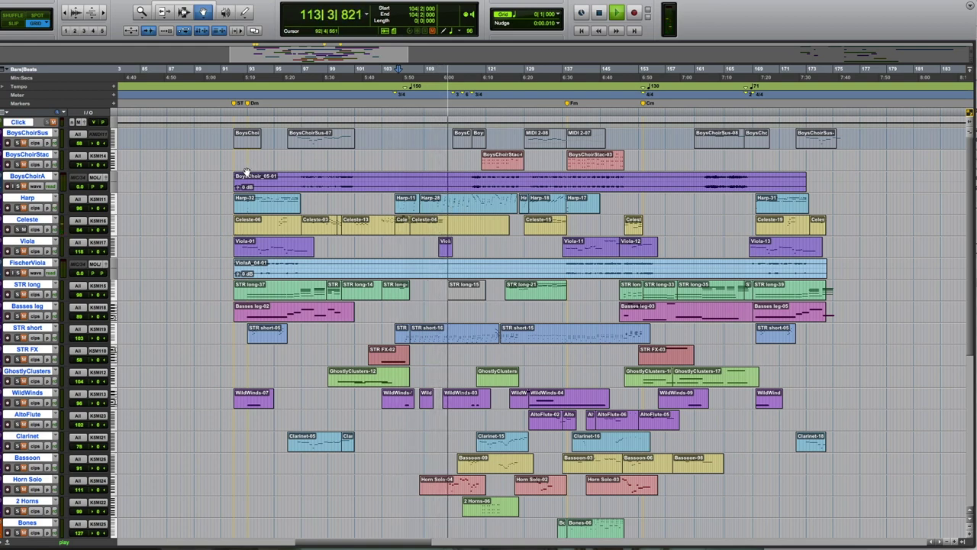
key(space)
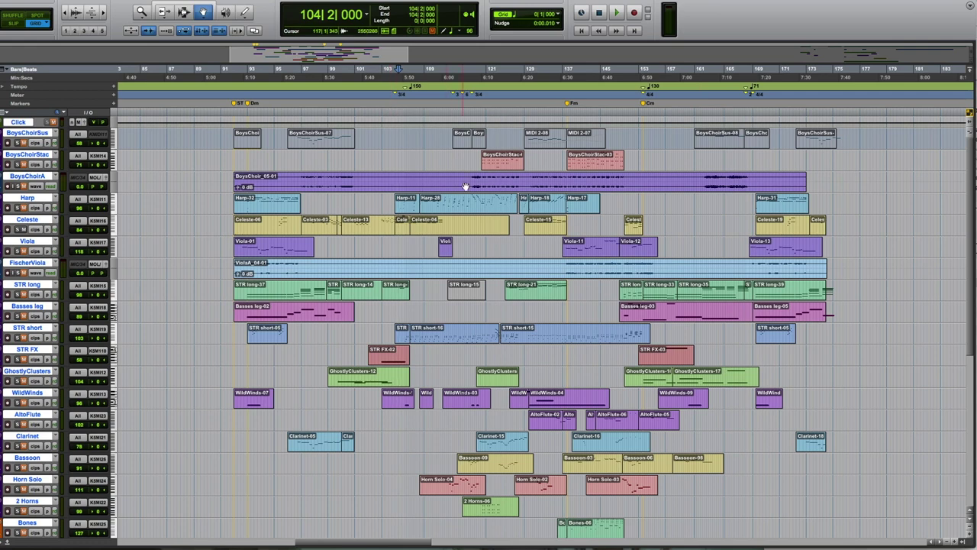
Step: Play the STR short track from bar 105 and view the STR short-16 clip's notes in the MIDI Editor
double_click(424, 333)
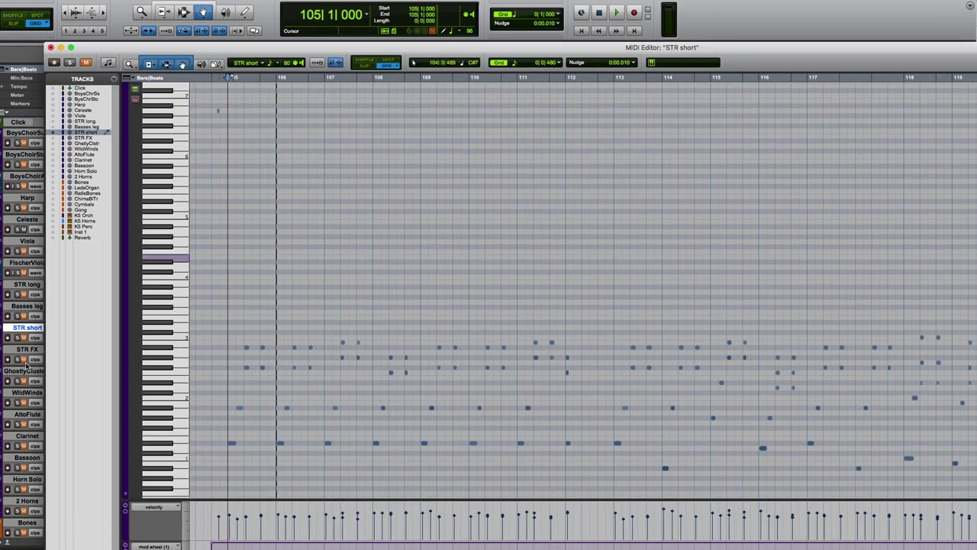
key(super+w)
key(space)
double_click(447, 331)
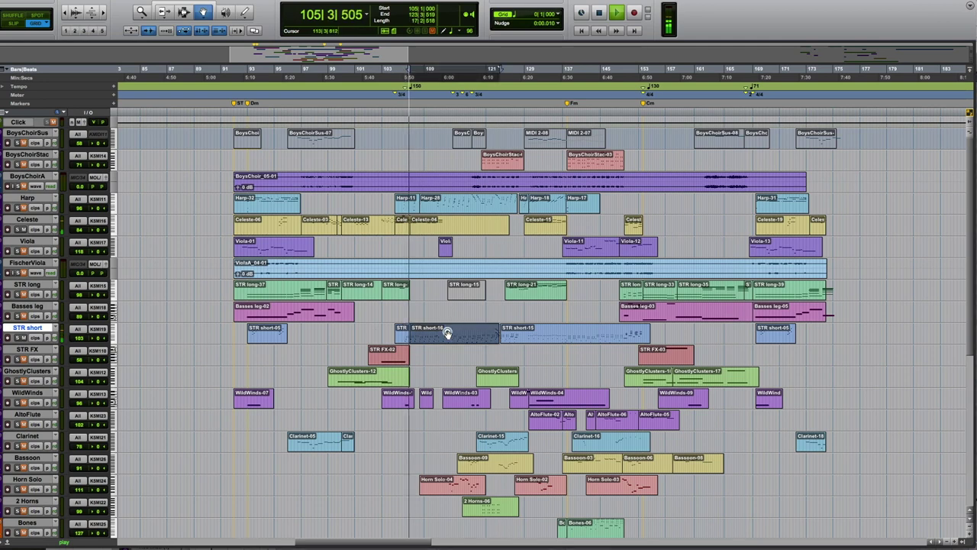
scroll(462, 315, down, 2)
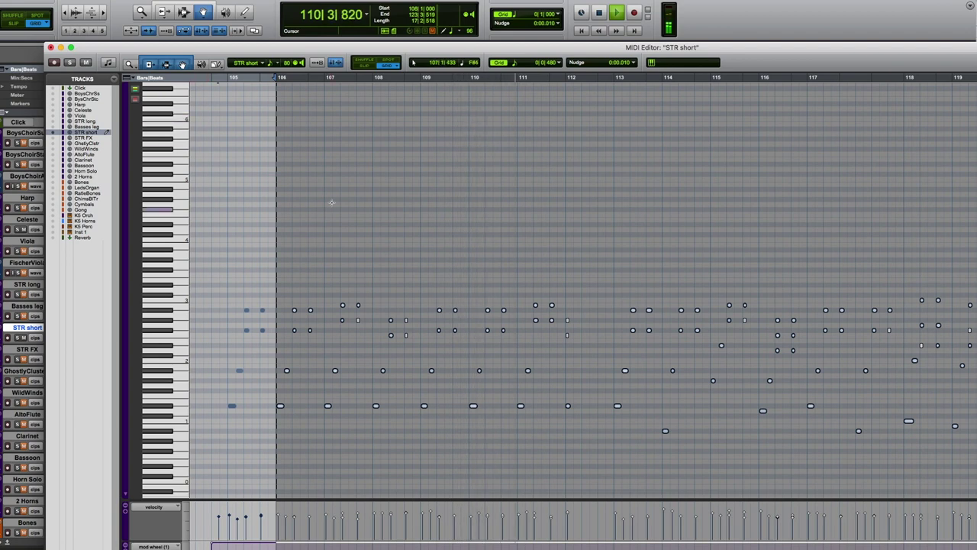
Step: Stop playback and close the MIDI Editor of the STR short track
key(space)
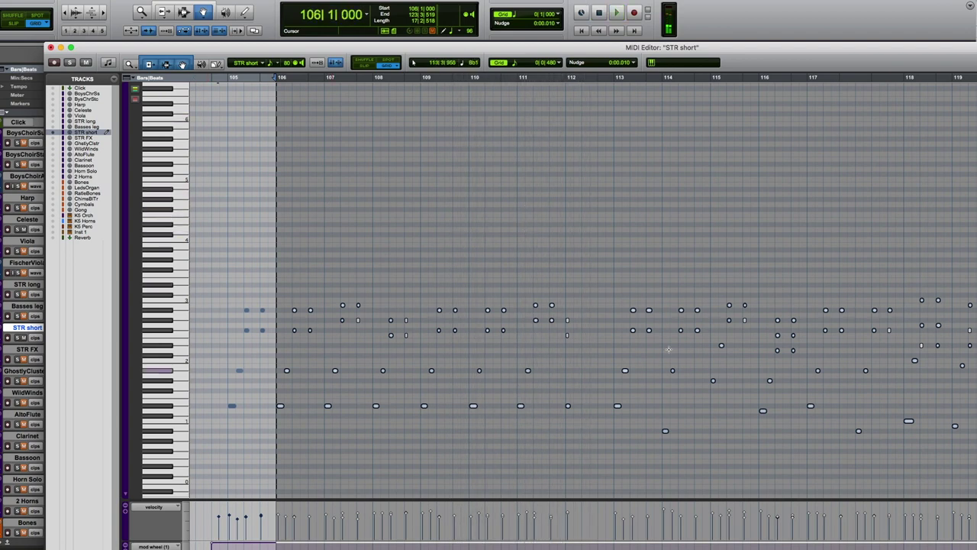
key(super+w)
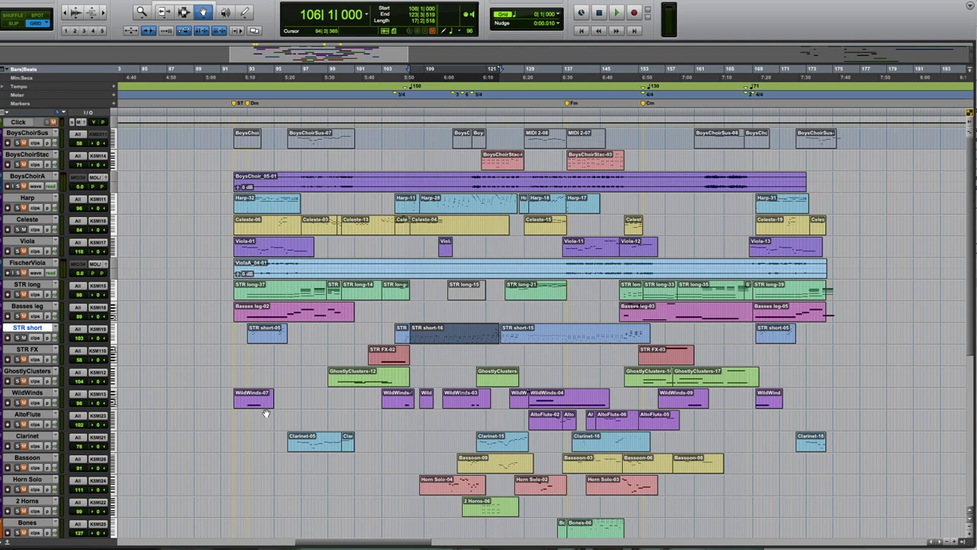
Step: Examine the woodwind, horn and organ clips in the arrangement, including Bassoon-03, 2 Horns-06 and OperaPhantom-17
click(313, 441)
click(615, 420)
click(600, 460)
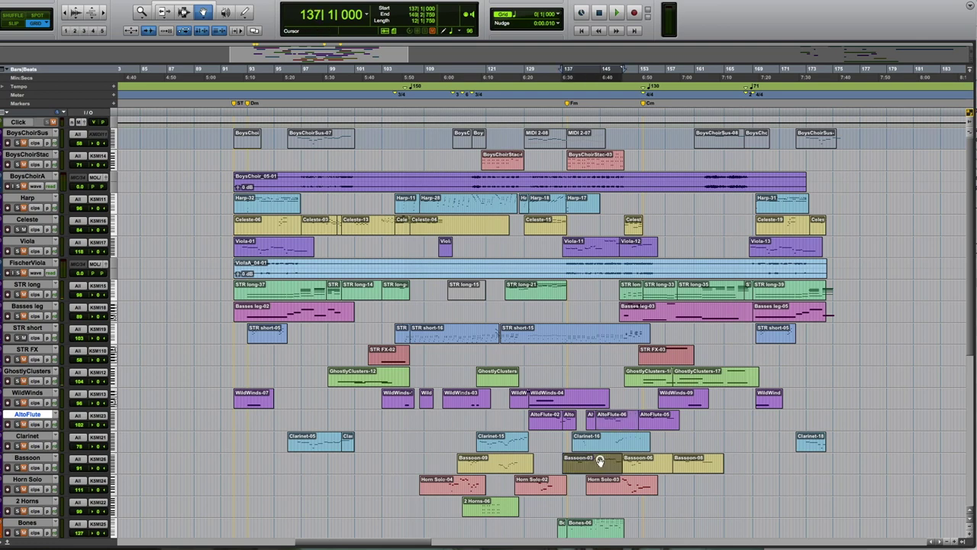
scroll(702, 452, down, 5)
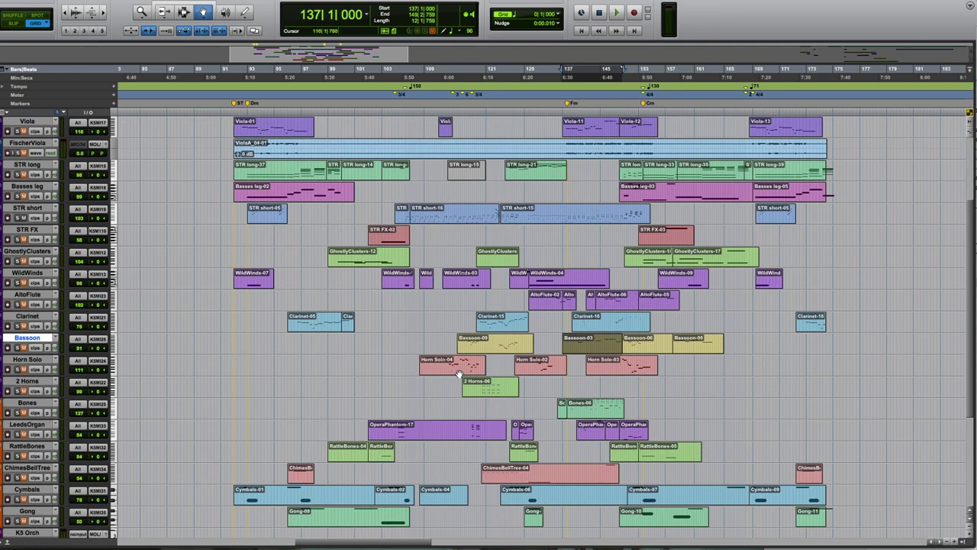
click(459, 370)
click(611, 365)
click(506, 386)
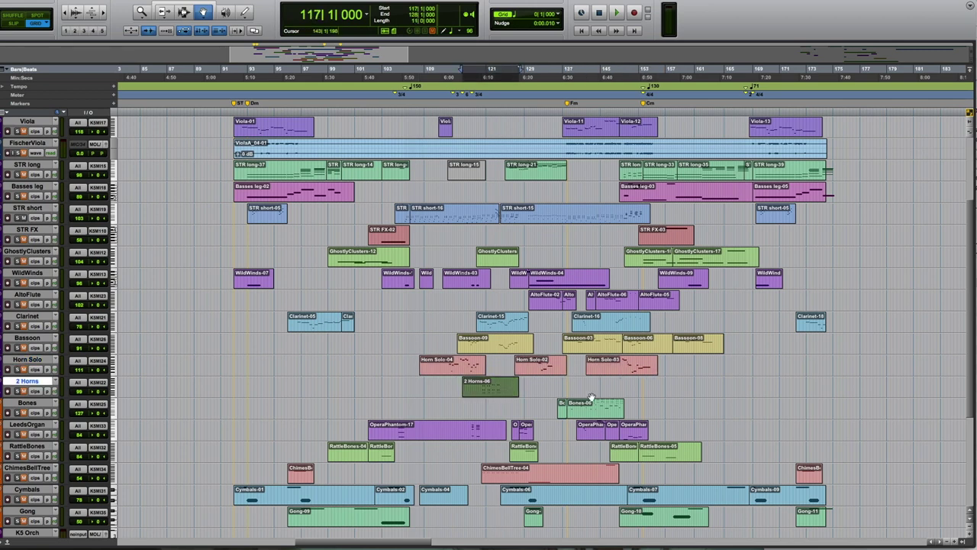
click(432, 441)
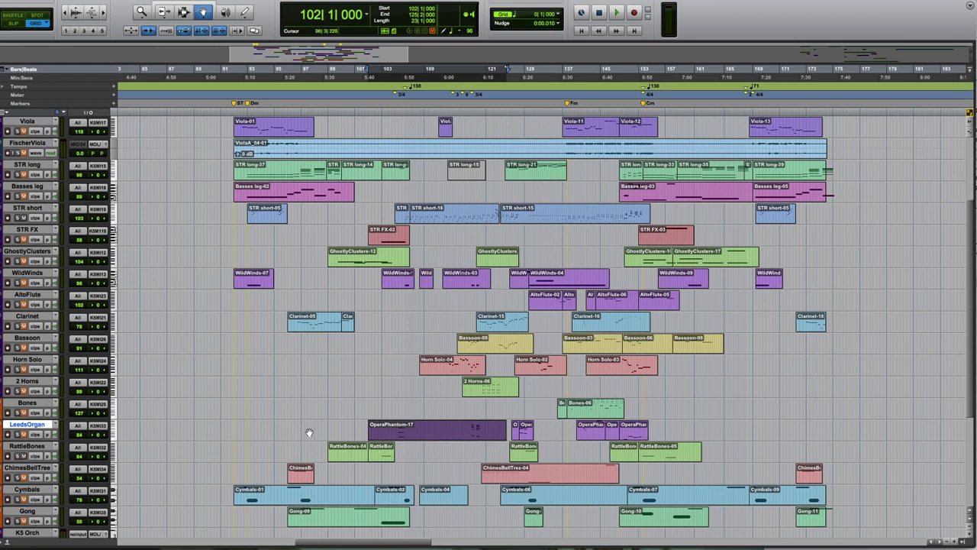
Step: Play the session from bar 102, beat 3, while looking over the tracks
click(374, 77)
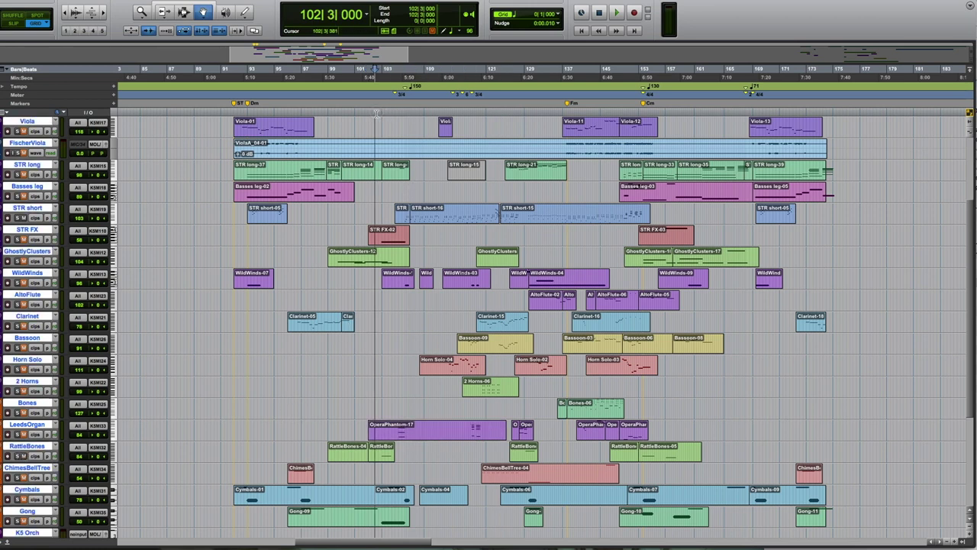
key(space)
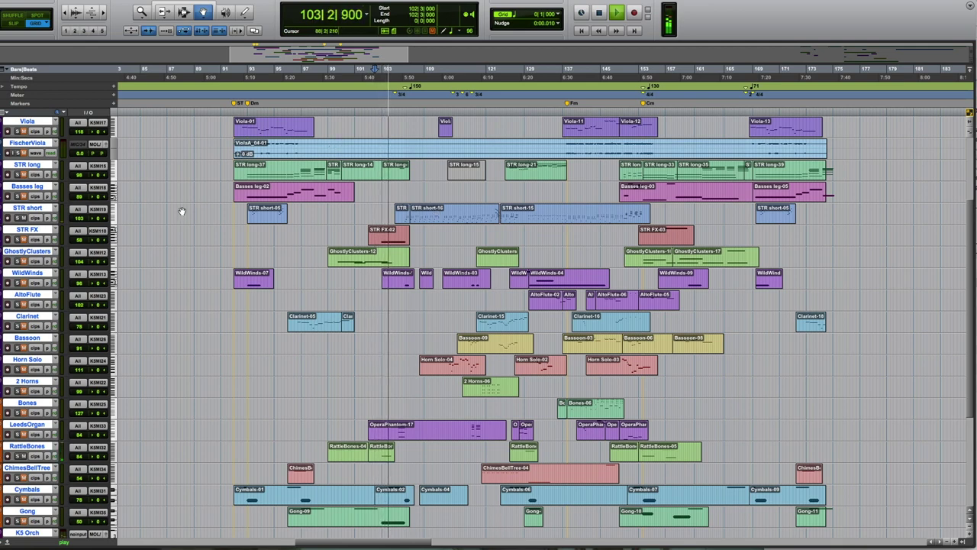
scroll(136, 207, up, 4)
scroll(136, 206, up, 2)
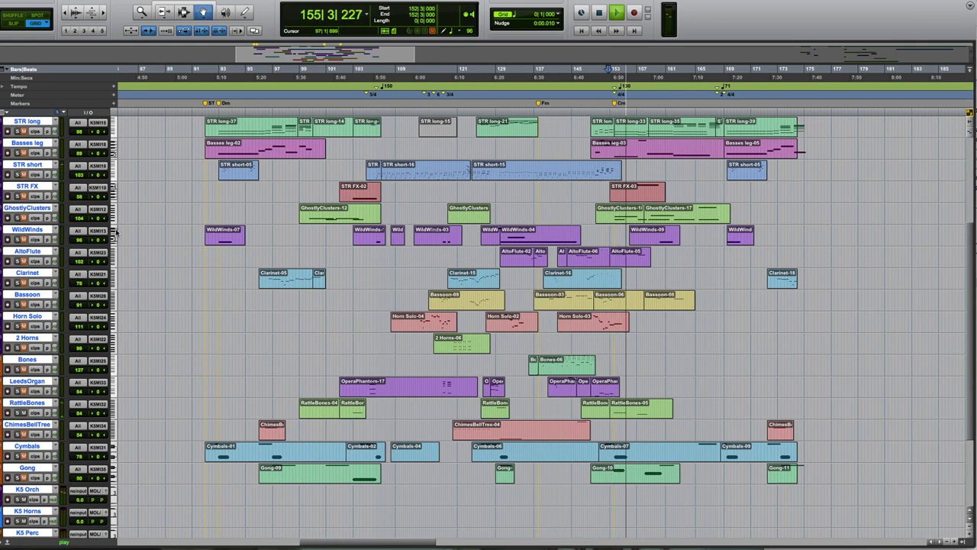
Step: View the instruments loaded in the K5 Orch track's Kontakt rack and close the mixer and plug-in windows
key(super+equal)
click(851, 158)
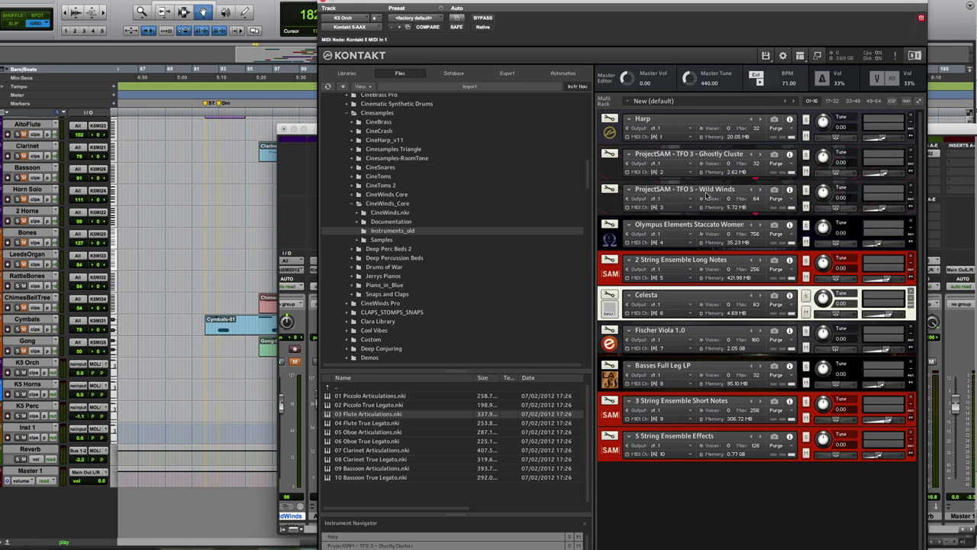
click(284, 129)
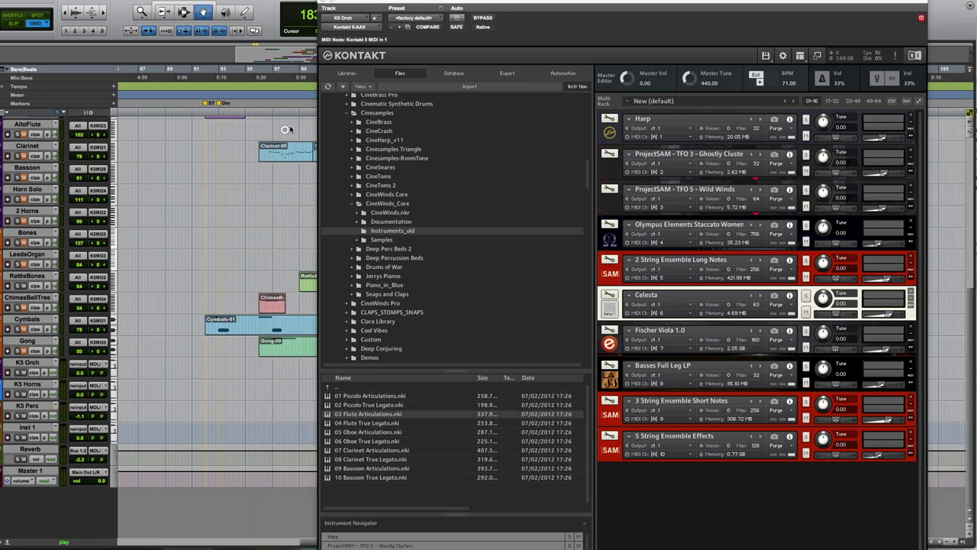
click(322, 3)
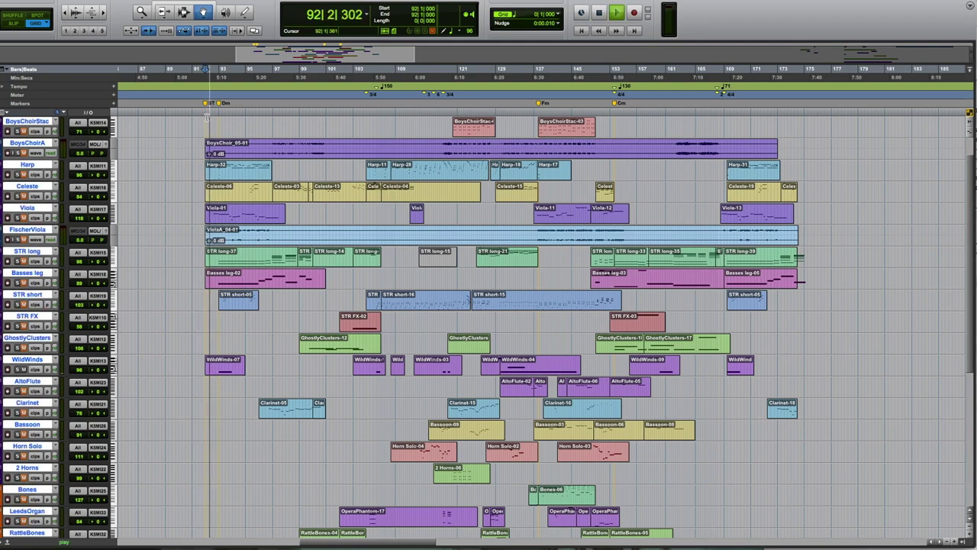
Step: Play the session from bar 92 and stop playback
key(space)
key(space)
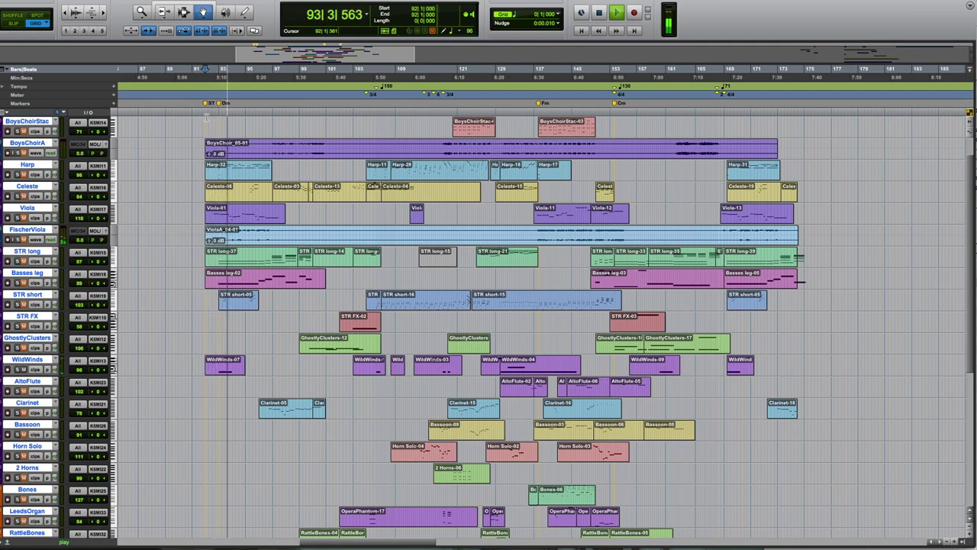
key(space)
Step: Play the session from bar 103, beat 3, and from bar 115, beat 3, and enlarge the WildWinds track's height
click(361, 114)
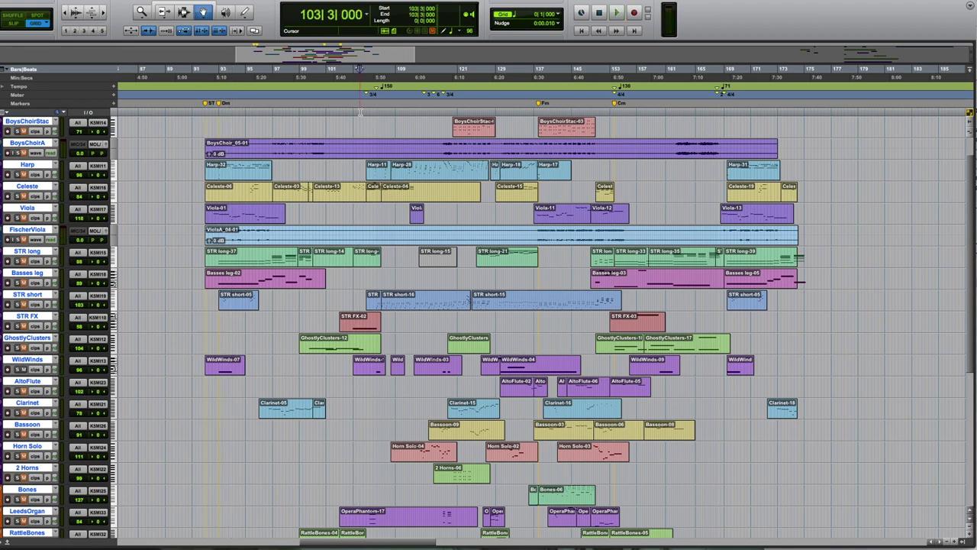
key(space)
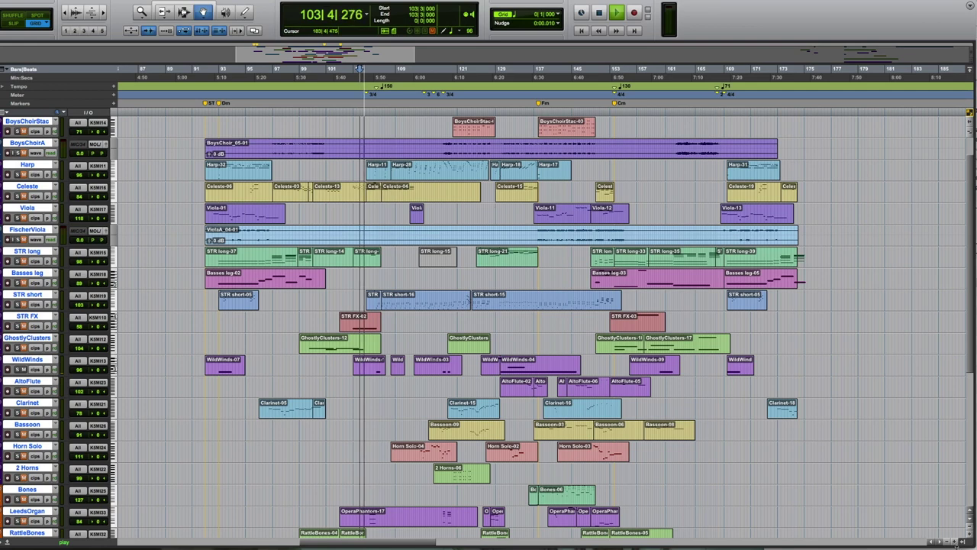
key(ctrl+Up)
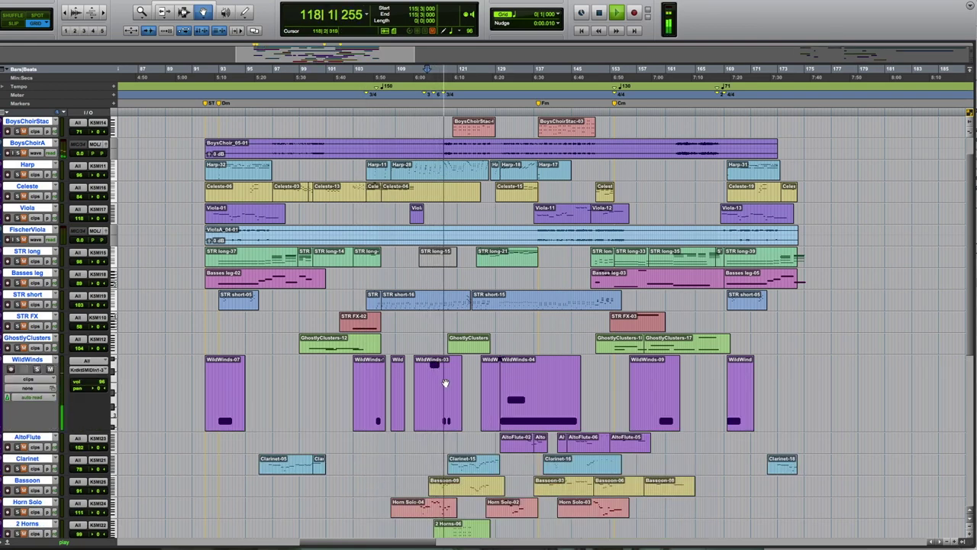
key(space)
Step: Audition the WildWinds part from bar 129 and stop playback
click(501, 114)
key(space)
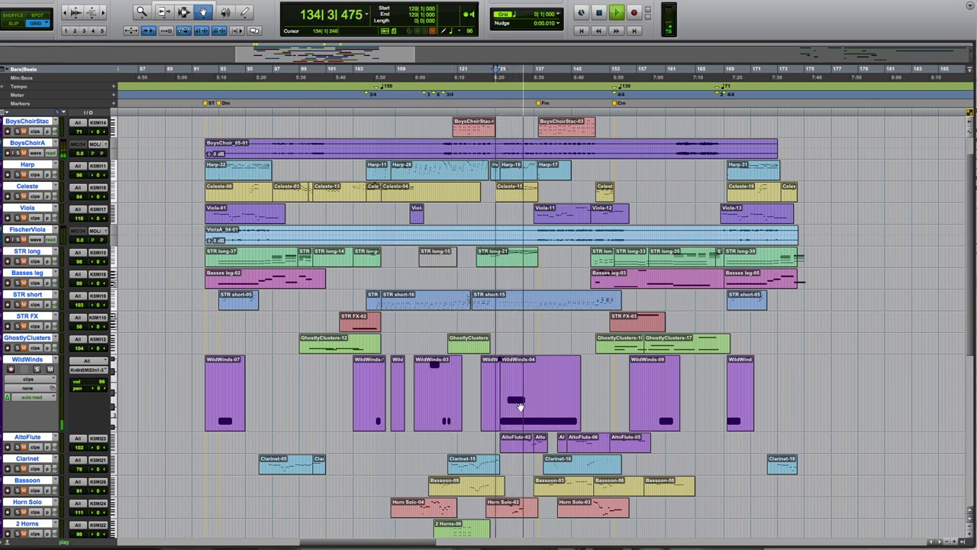
key(space)
Step: Play the session from bar 99, beat 2, pick out the STR FX-02 clip and stop playback
click(299, 121)
click(303, 120)
key(space)
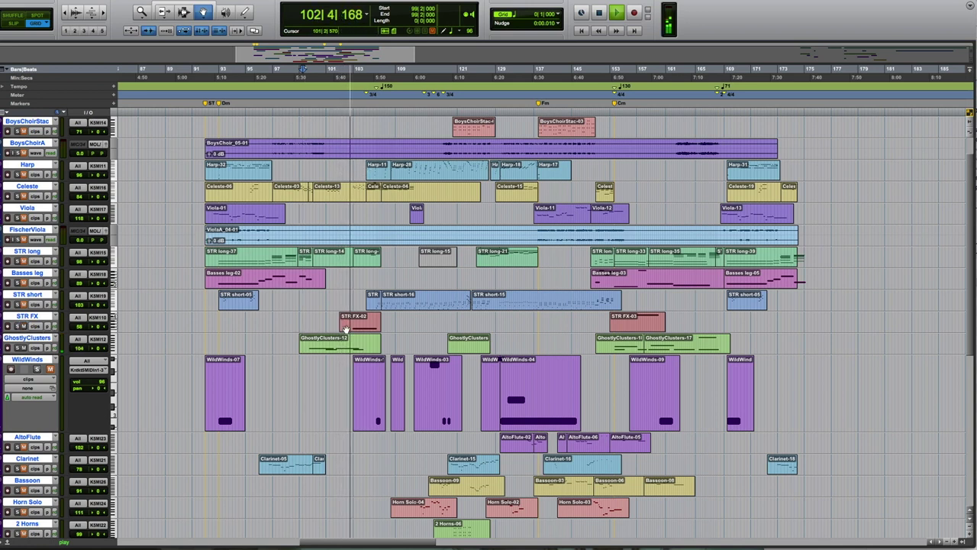
click(374, 322)
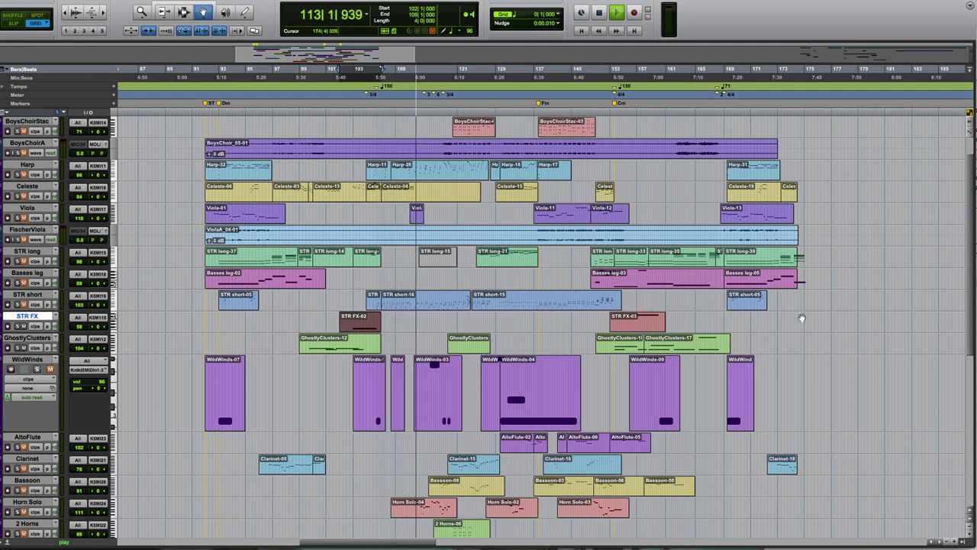
key(space)
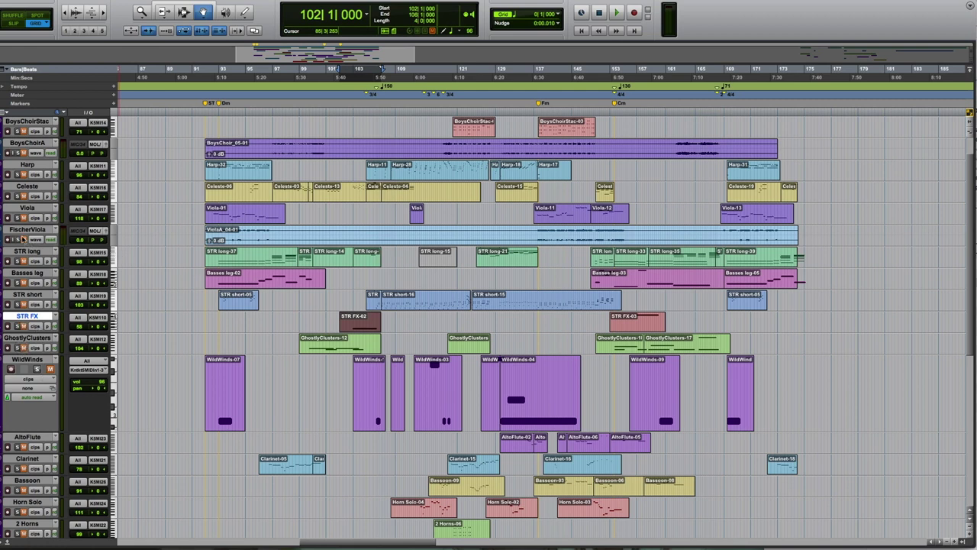
Step: Set the playback position to bar 92 and view the Fischer Viola 1.0 interface in K5 Orch's Kontakt
click(203, 113)
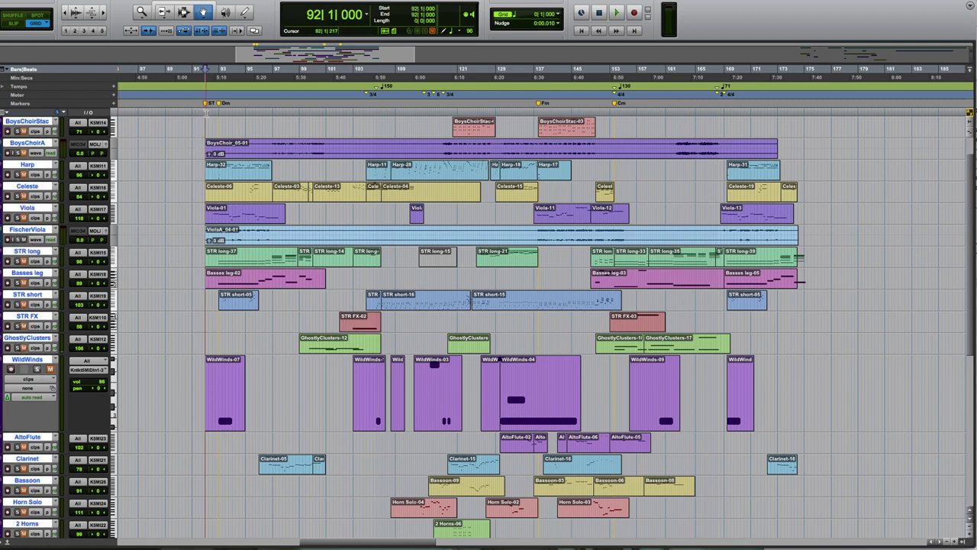
key(ctrl+equal)
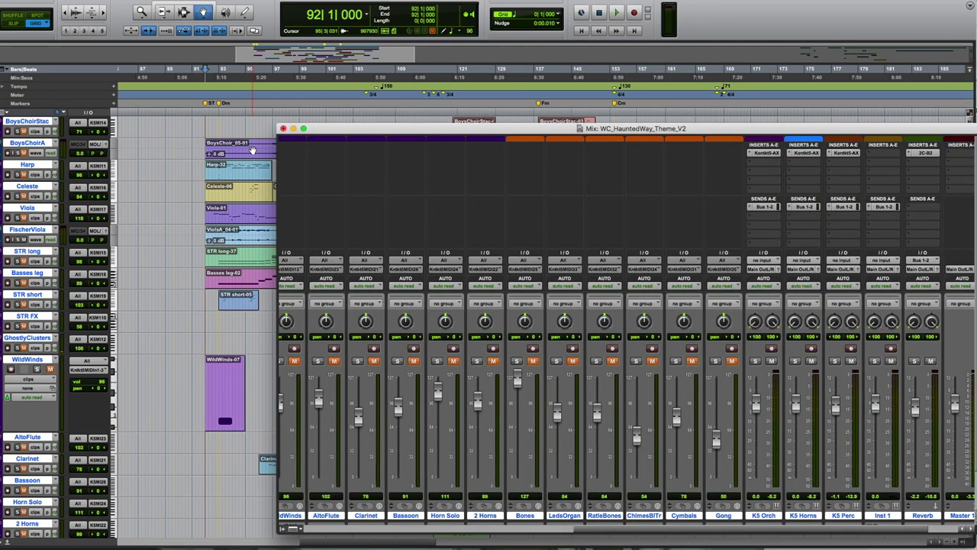
click(772, 157)
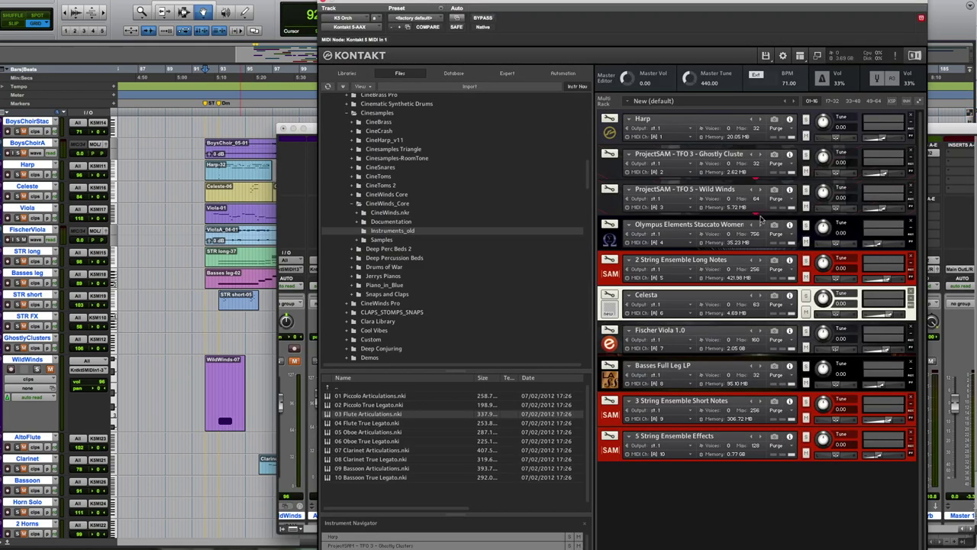
click(610, 344)
scroll(727, 365, down, 3)
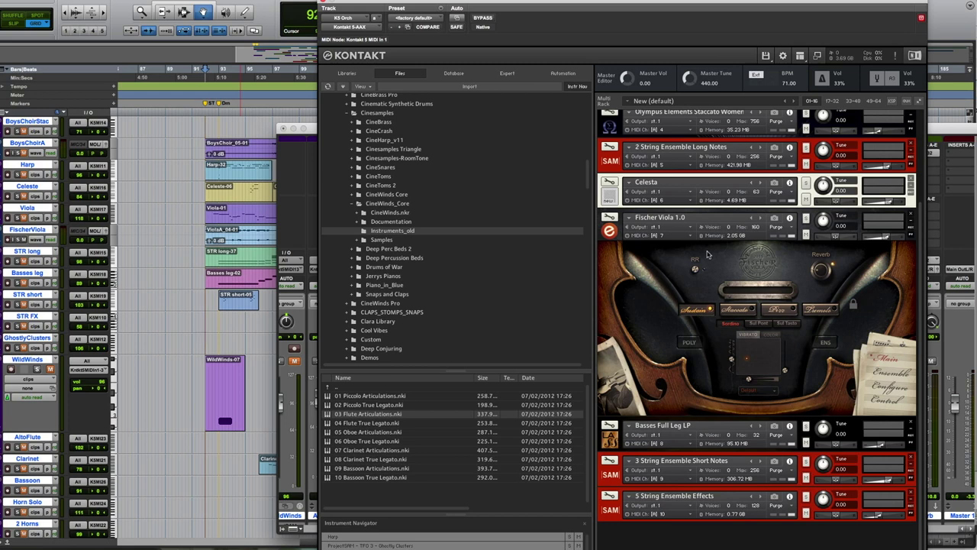
key(super+w)
Step: Play from bar 92 with the FischerViola track enlarged and view the Viola-01 clip's notes in the MIDI Editor
key(space)
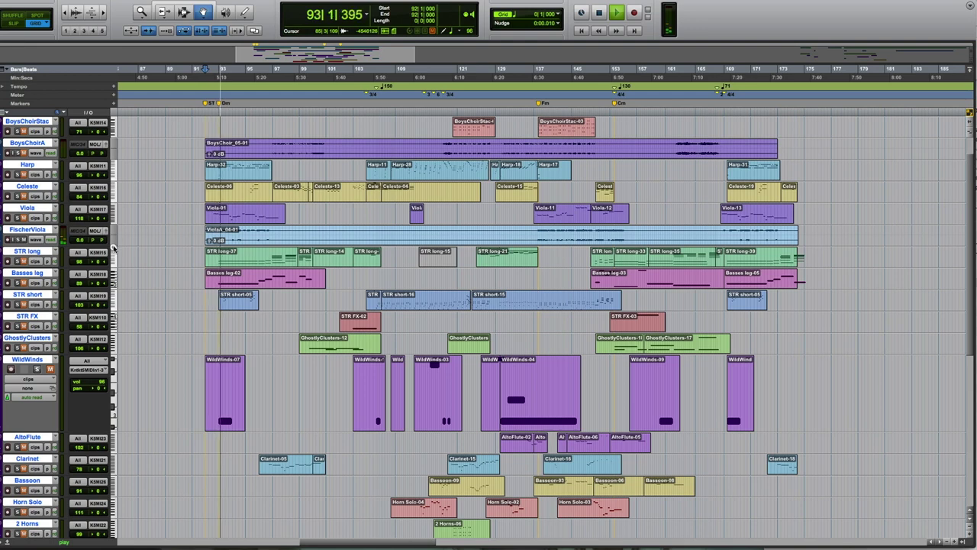
drag(114, 246, 113, 292)
double_click(264, 208)
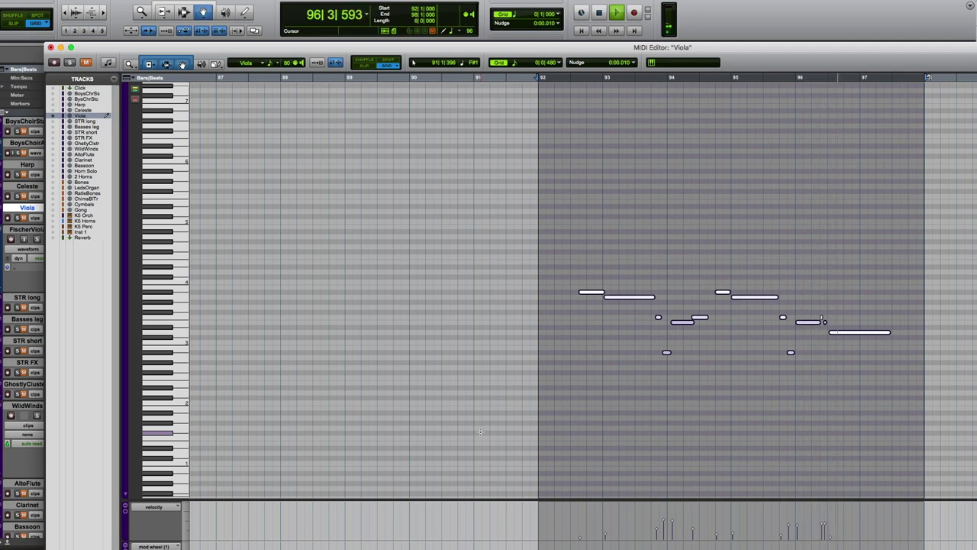
key(space)
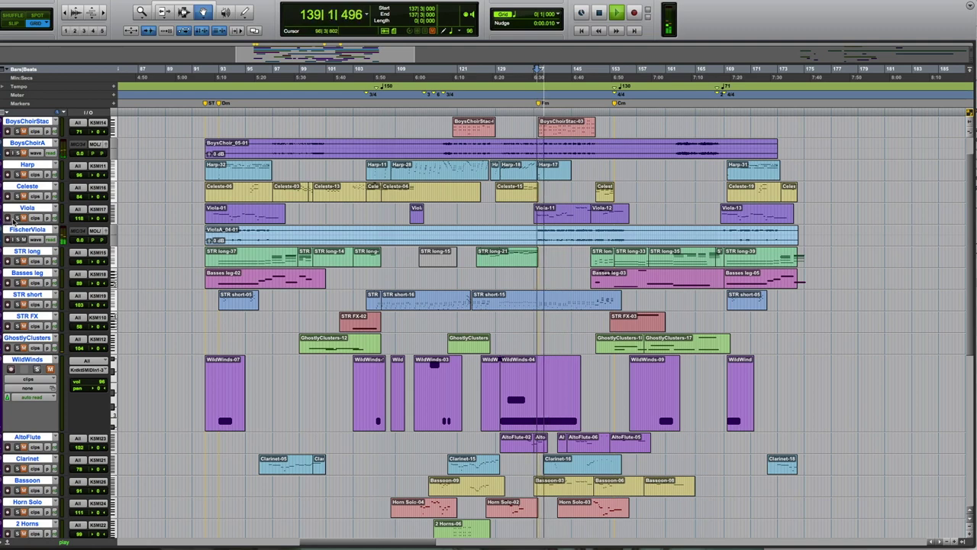
Step: View the Viola-11 clip's notes in the MIDI Editor during playback from bar 137, beat 3
click(572, 215)
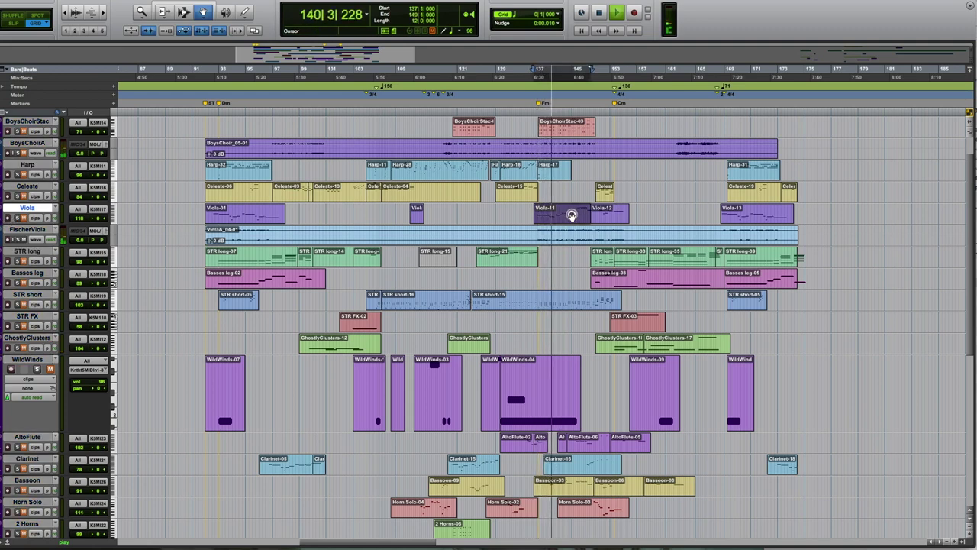
double_click(572, 215)
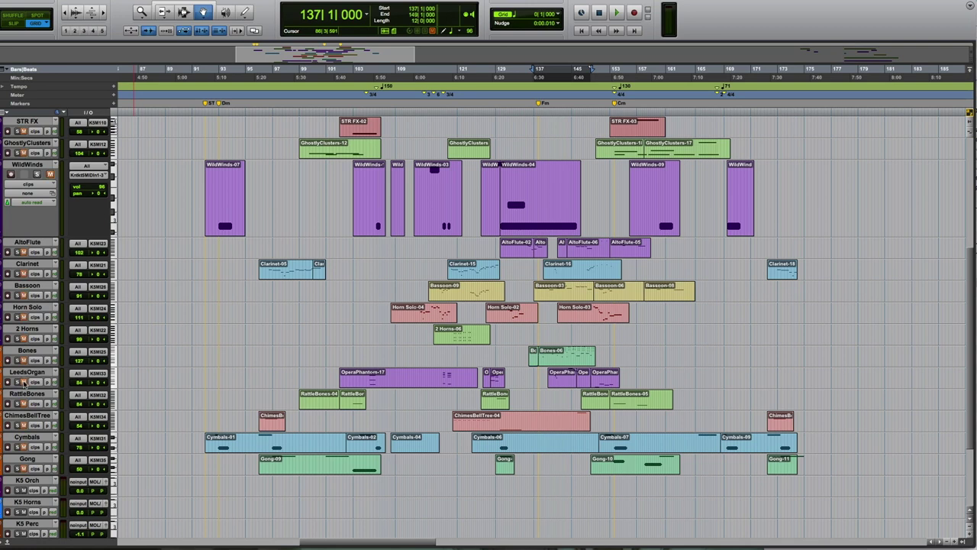
Step: Open the LeedsOrgan track's OperaPhantom-17 clip in the MIDI Editor and play from bar 127, beat 3
click(407, 380)
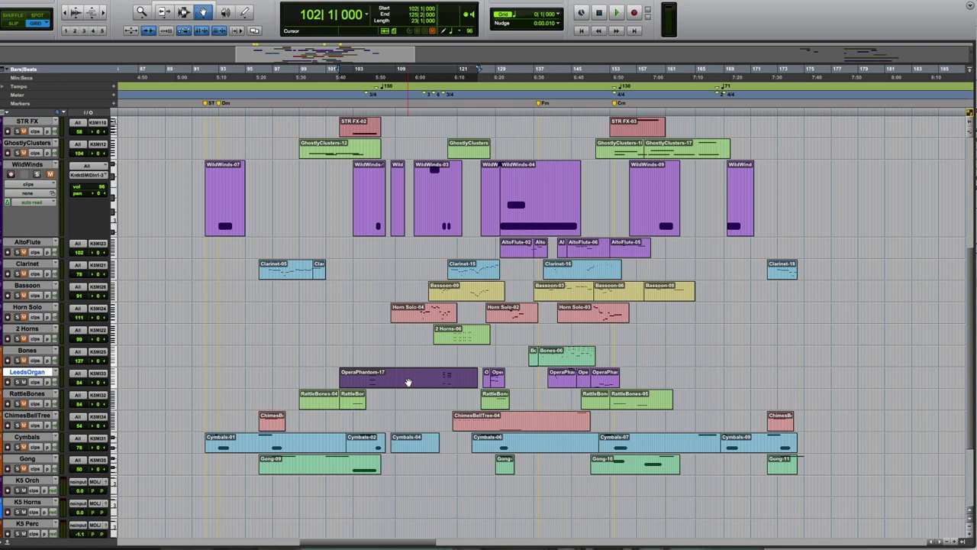
double_click(408, 380)
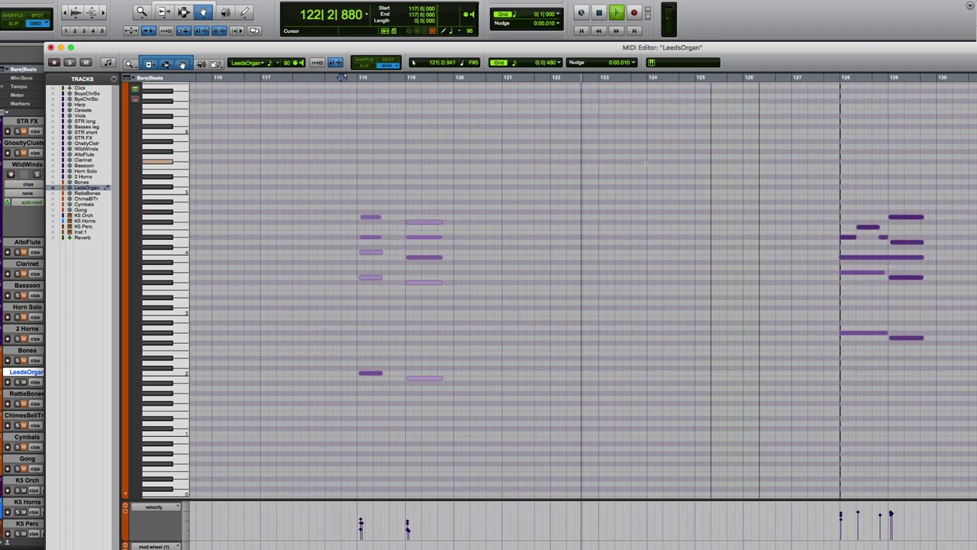
click(602, 168)
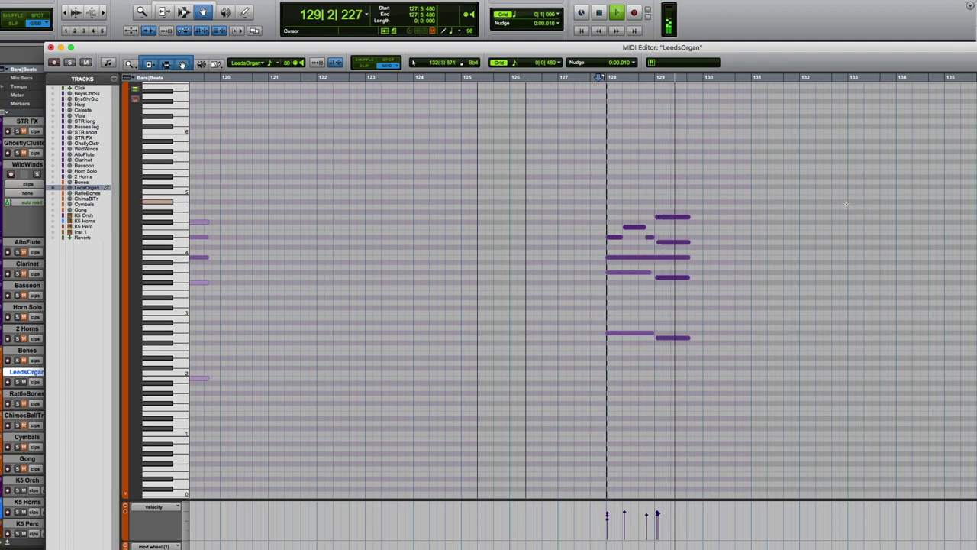
Step: Audition the LeedsOrgan notes from bar 140, stop playback and close the MIDI Editor
click(915, 205)
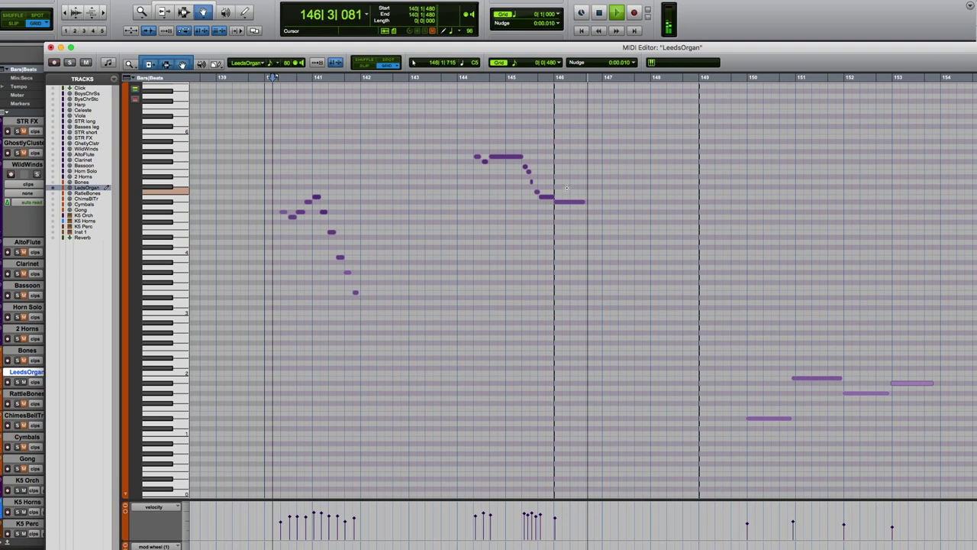
key(space)
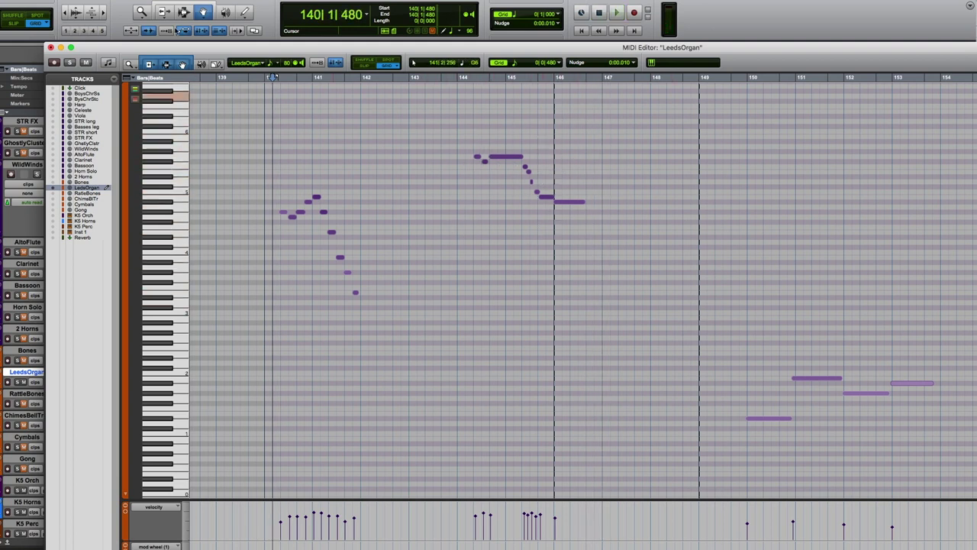
click(52, 48)
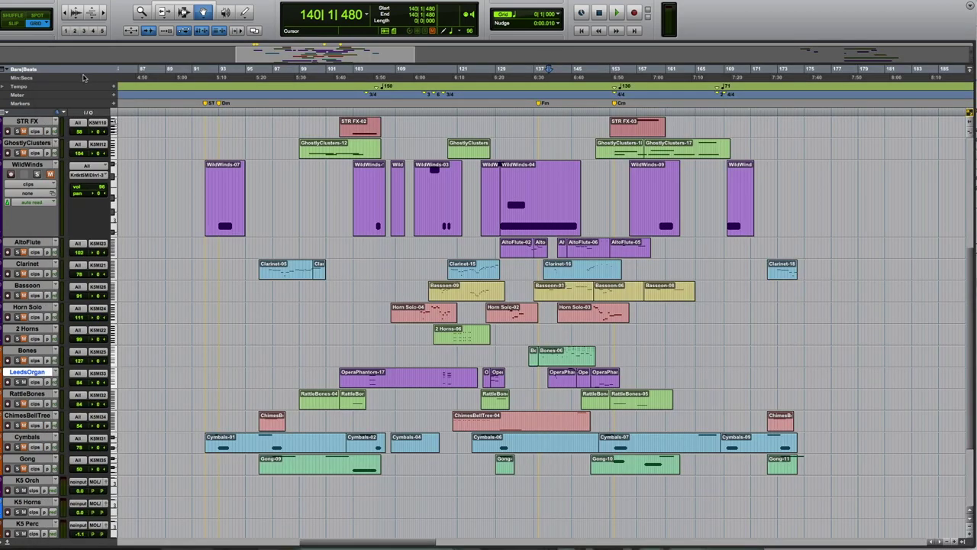
Step: Reduce the height of the enlarged WildWinds track and play the arrangement from bar 92
key(ctrl+Down)
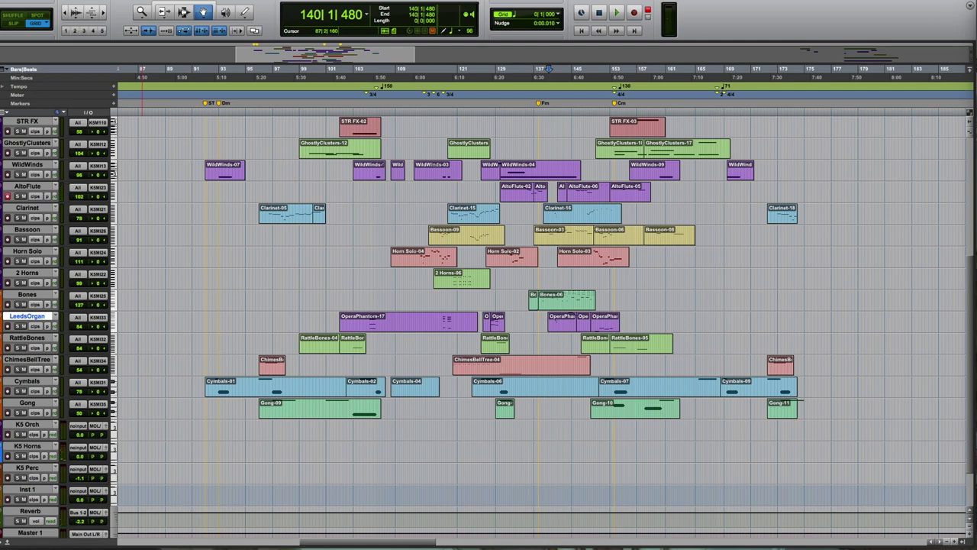
scroll(163, 278, up, 10)
key(space)
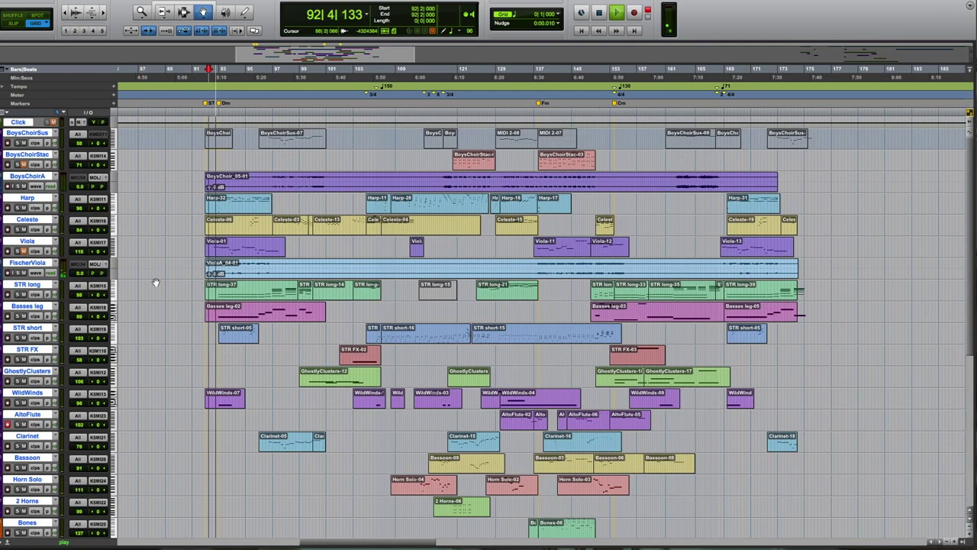
Step: View the Viola-01 clip's notes in the MIDI Editor during playback, and stop playback
scroll(155, 283, down, 8)
scroll(155, 283, up, 4)
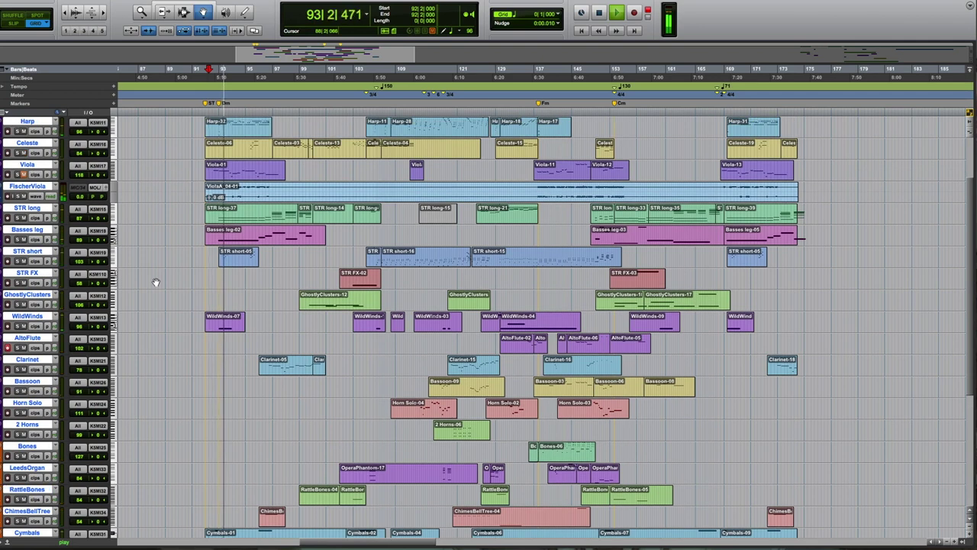
double_click(247, 170)
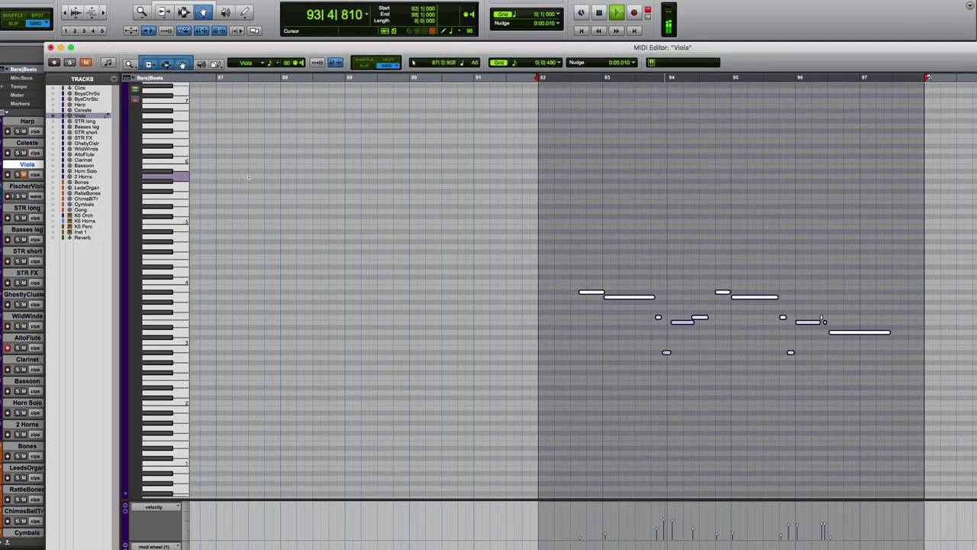
scroll(465, 281, right, 5)
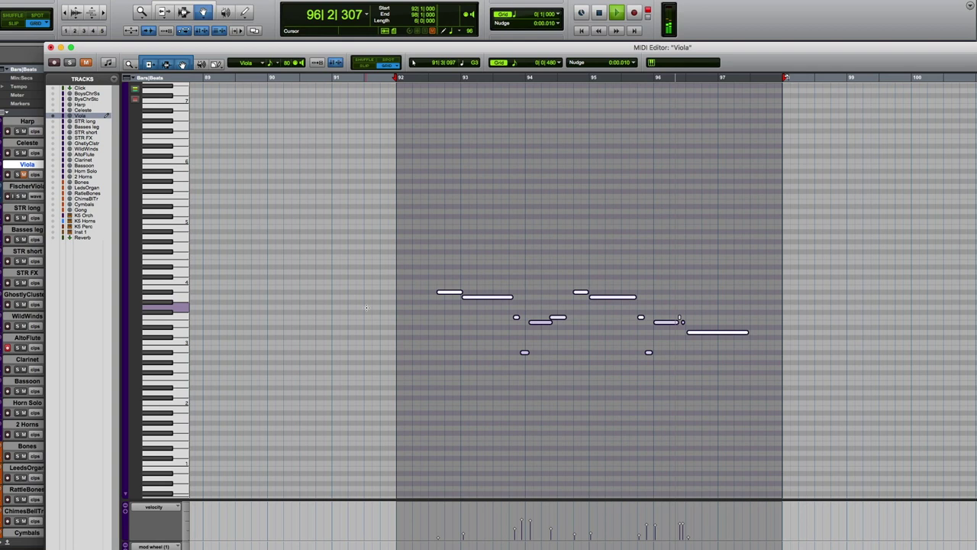
key(space)
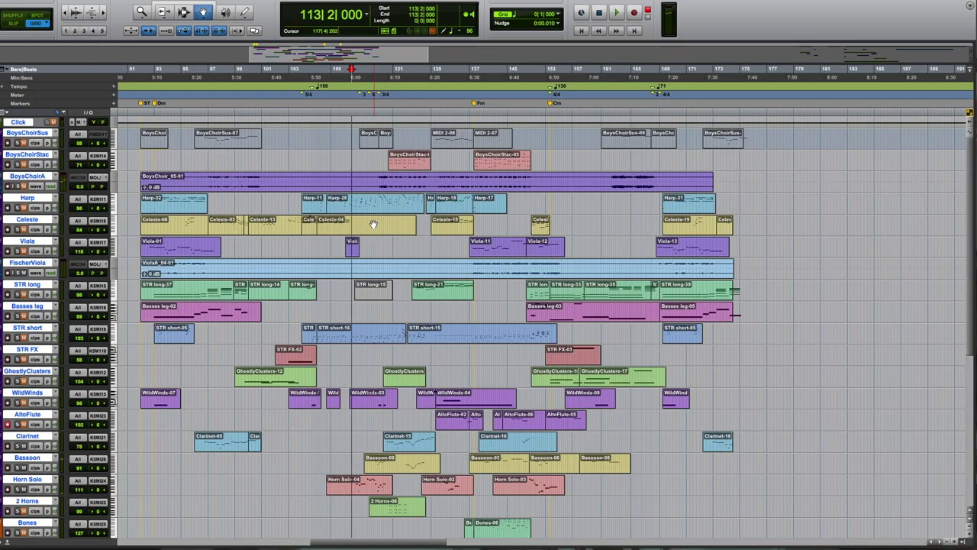
Step: Play from bar 113, beat 2, view the Horn Solo-04 clip's notes in the MIDI Editor and close the editor
key(space)
double_click(376, 486)
scroll(595, 368, right, 6)
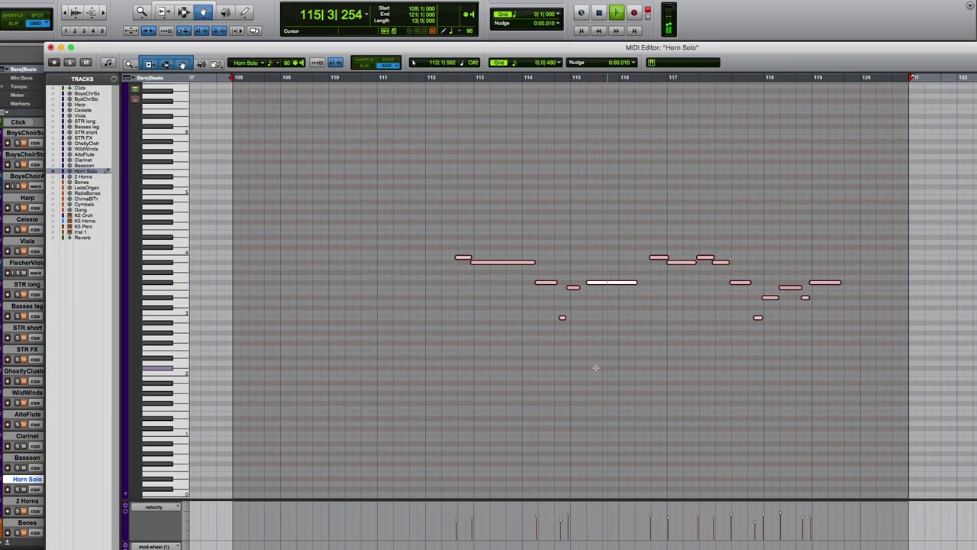
click(51, 47)
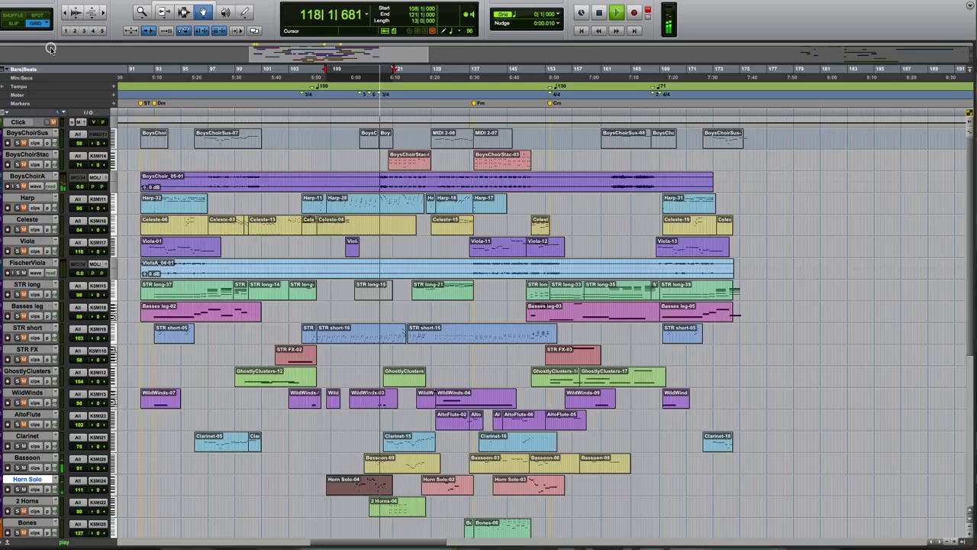
Step: View the Clarinet-15 clip's notes in the MIDI Editor during playback, stop playback and close the editor
double_click(380, 436)
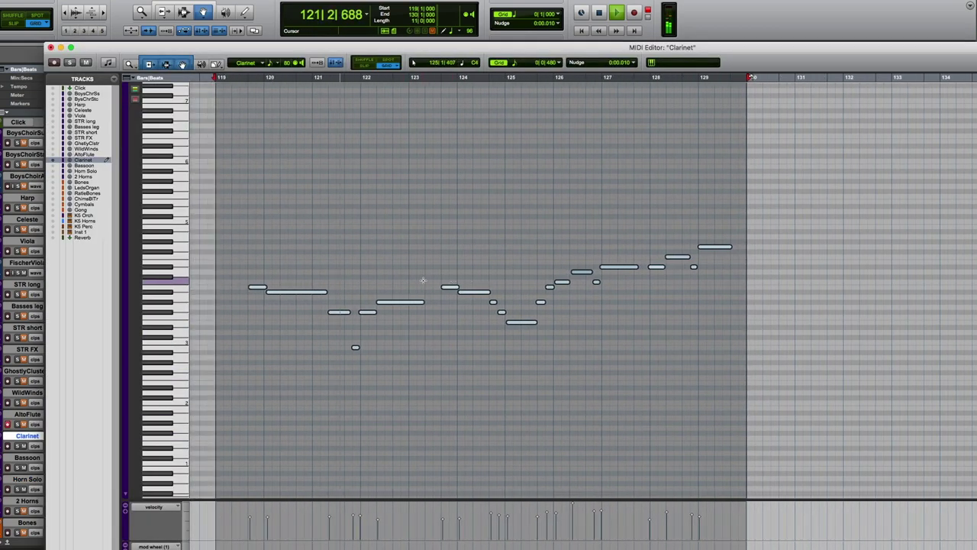
key(space)
click(49, 47)
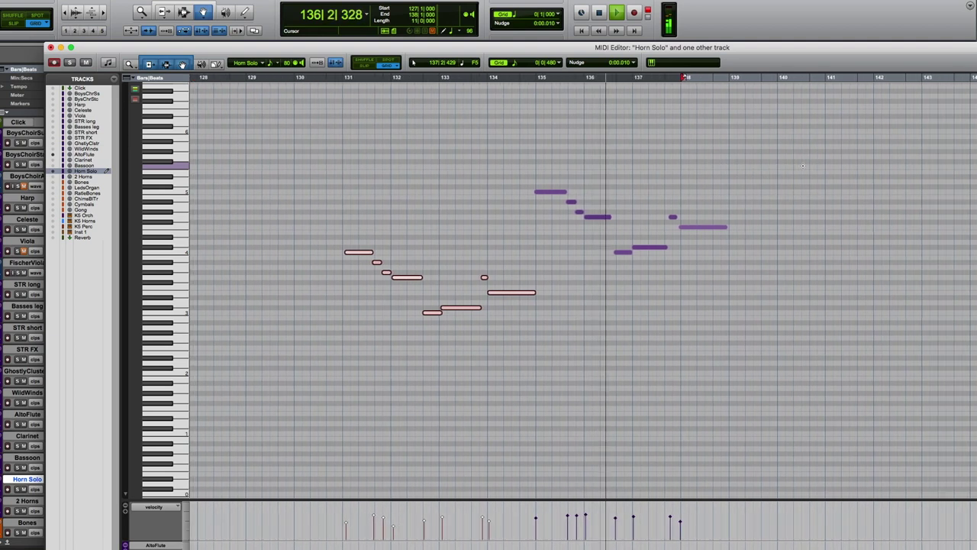
Step: Finish auditioning the Horn Solo and AltoFlute notes together, stop playback and close the MIDI Editor
key(space)
click(50, 47)
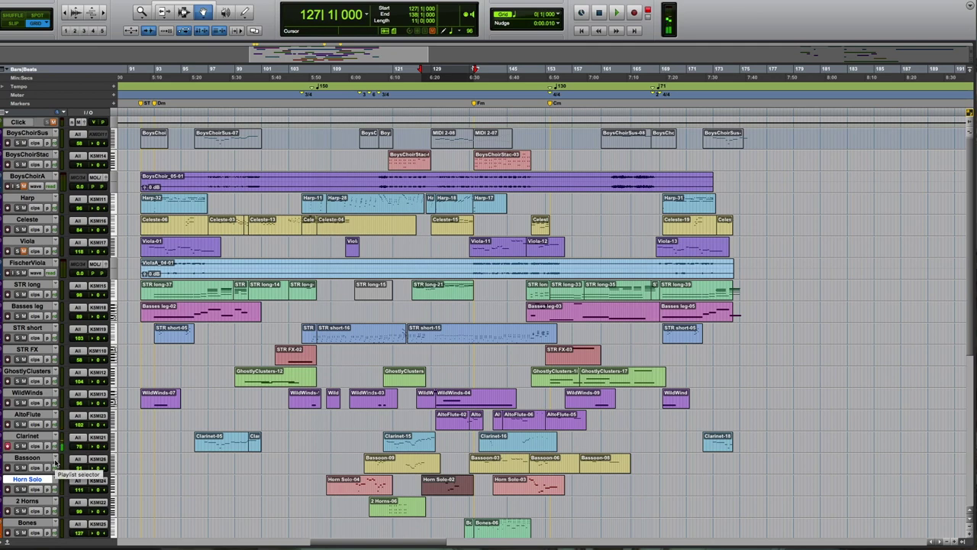
Step: Recall memory location 1 and play the arrangement from bar 145
key(KP_Decimal)
key(KP_1)
key(KP_Decimal)
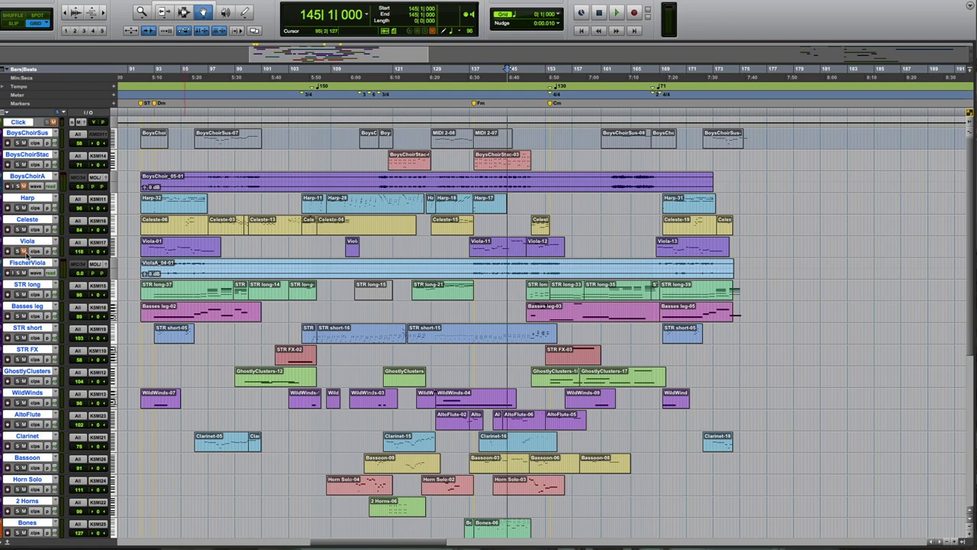
key(space)
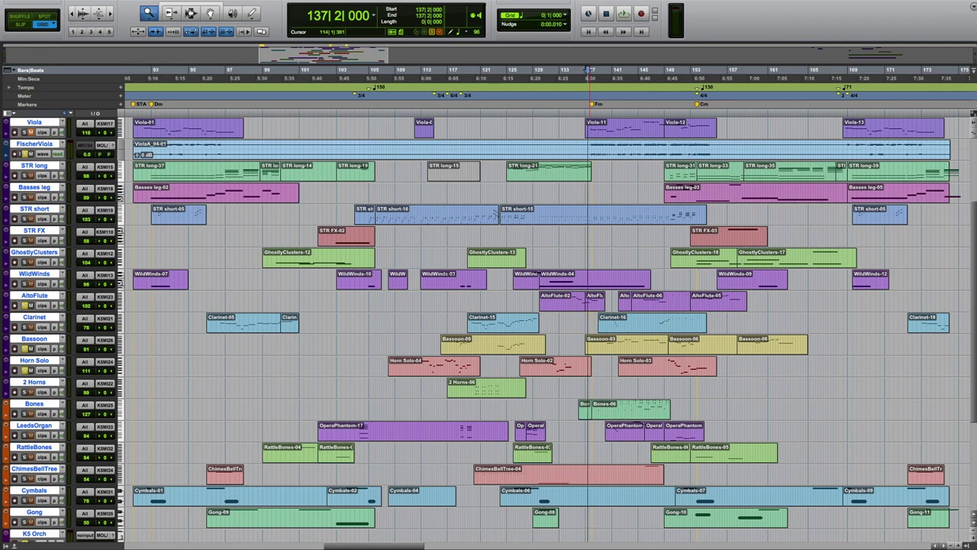
Step: Audition the arrangement from bar 137, beat 3, at the start of the Viola-11 clip, and stop playback
click(590, 113)
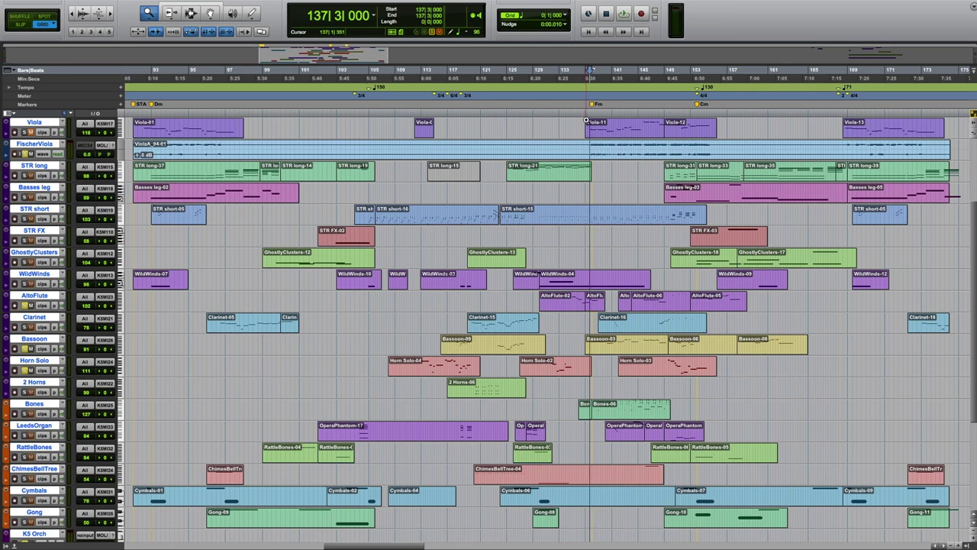
key(space)
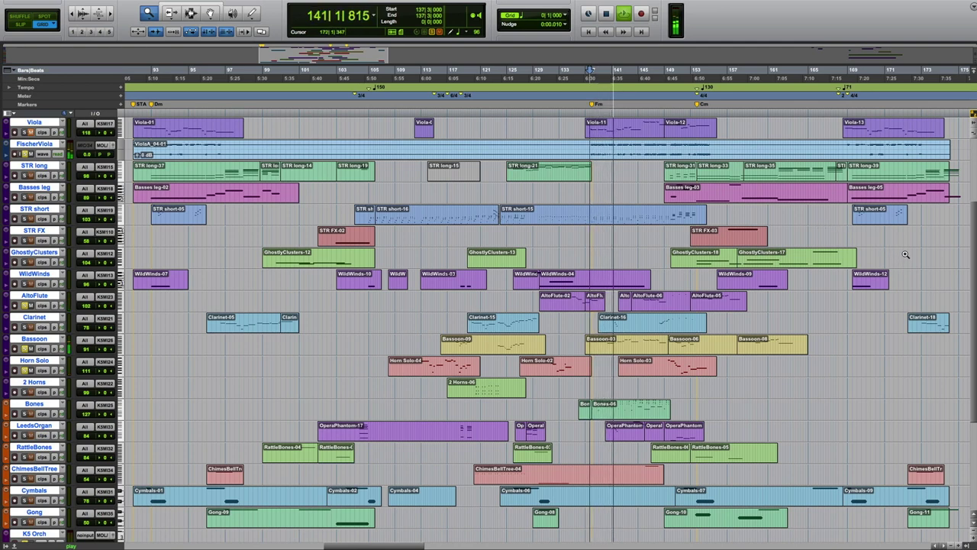
key(space)
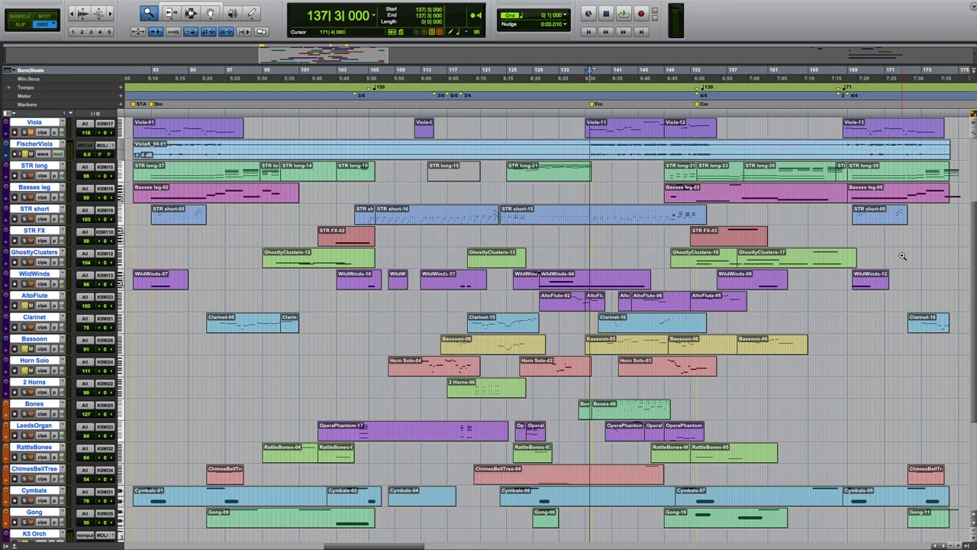
Step: Place the playback position at bar 168, beat 2, near the start of the Viola-13 clip
scroll(902, 255, right, 3)
click(777, 122)
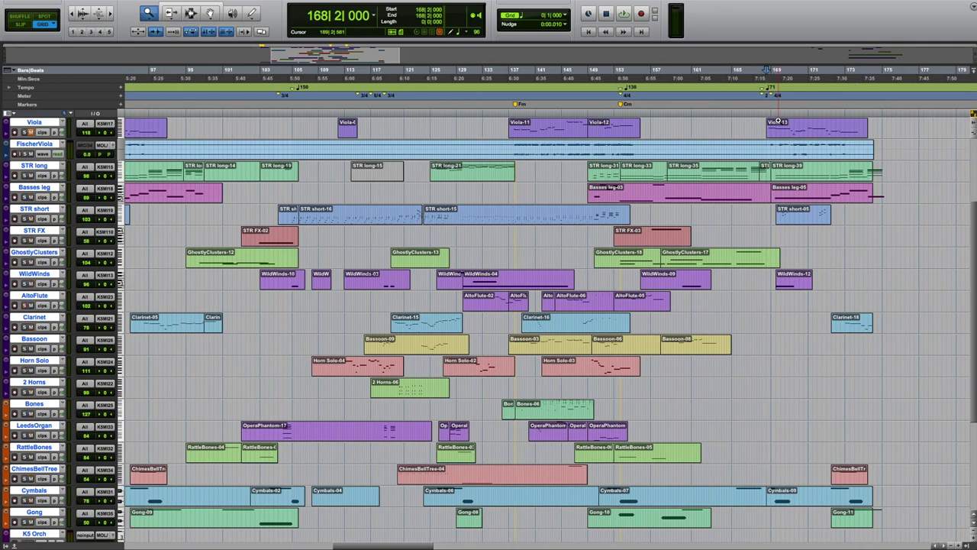